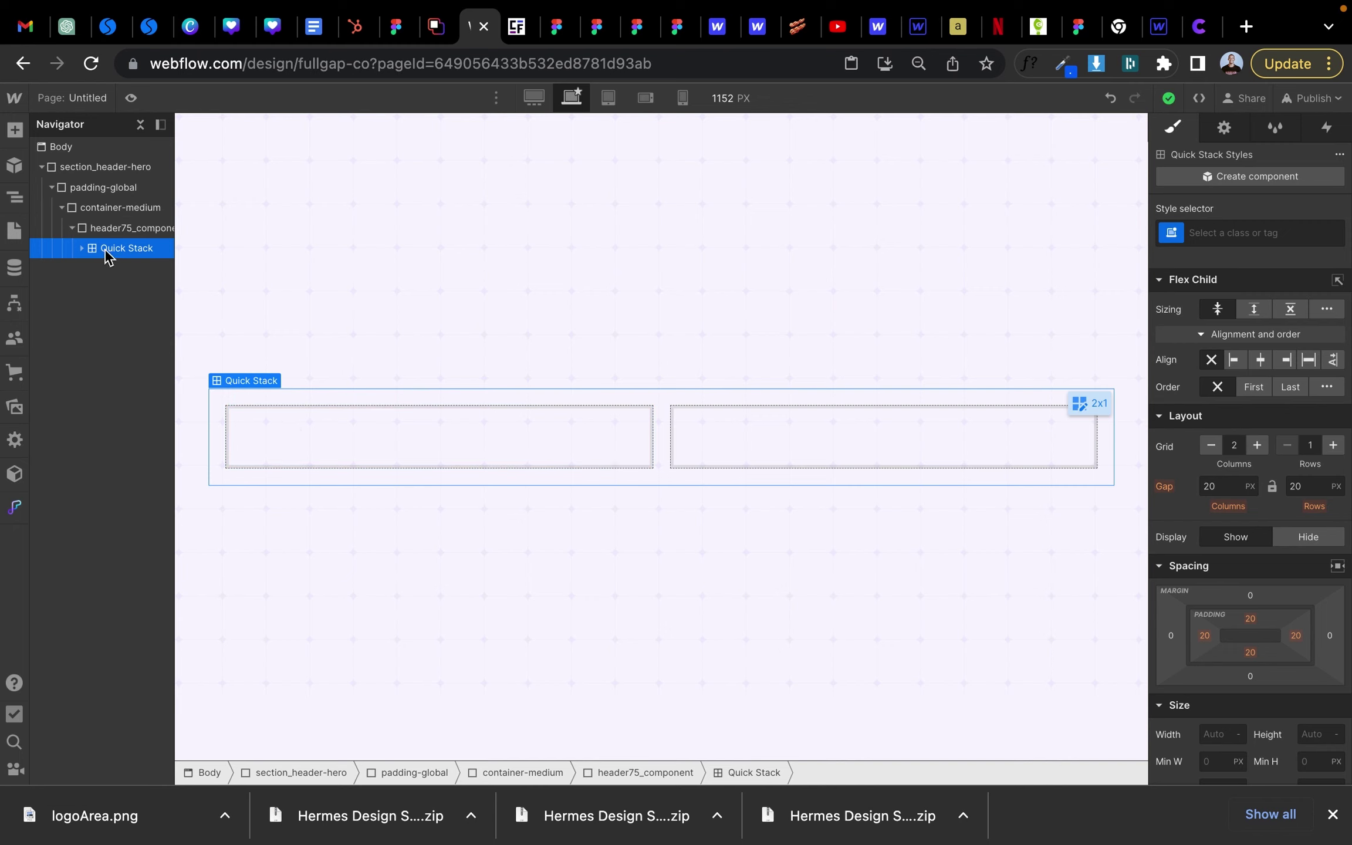
- Add two rows to the Quick Stack and merge the two cells of its middle row into one
click(84, 252)
click(120, 270)
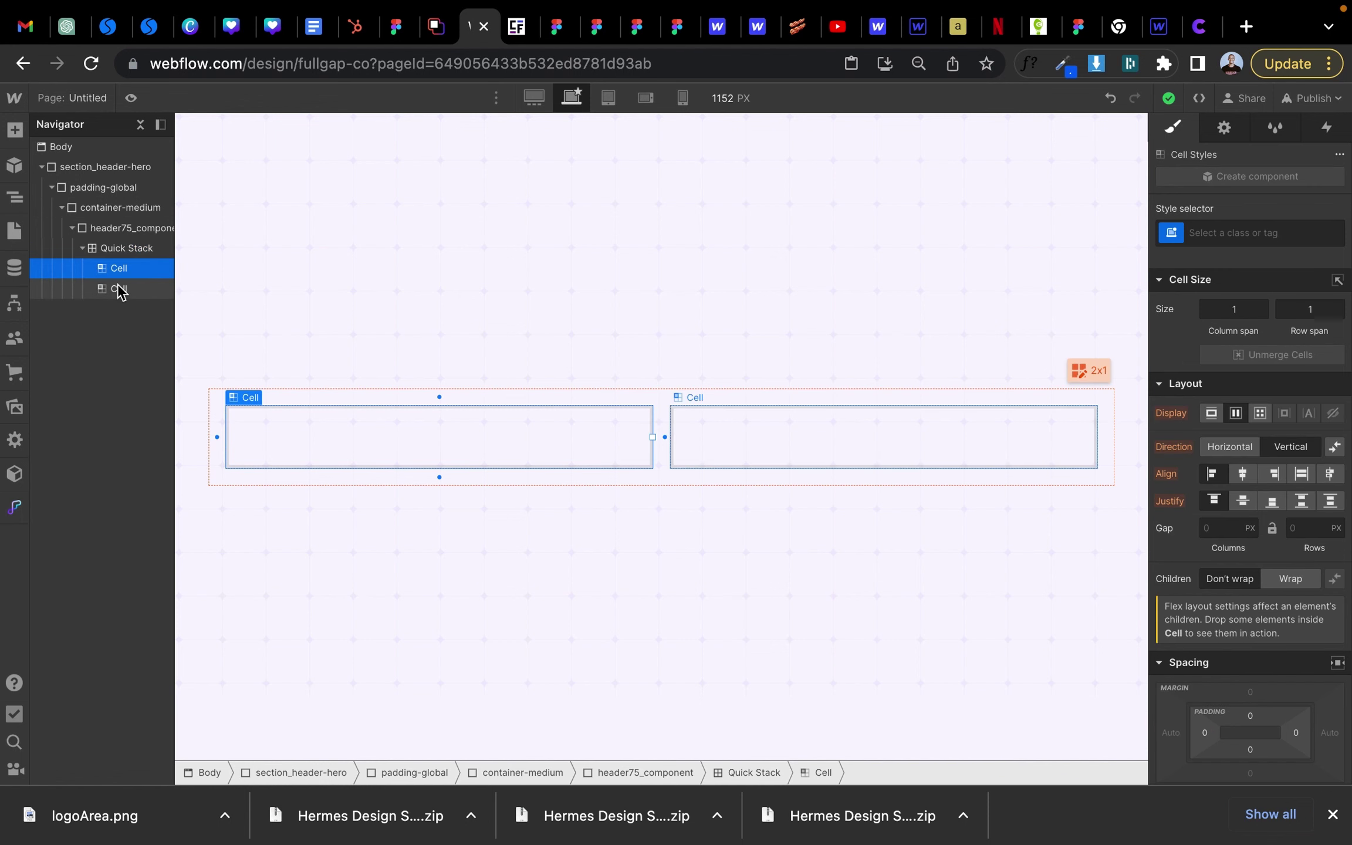
click(119, 288)
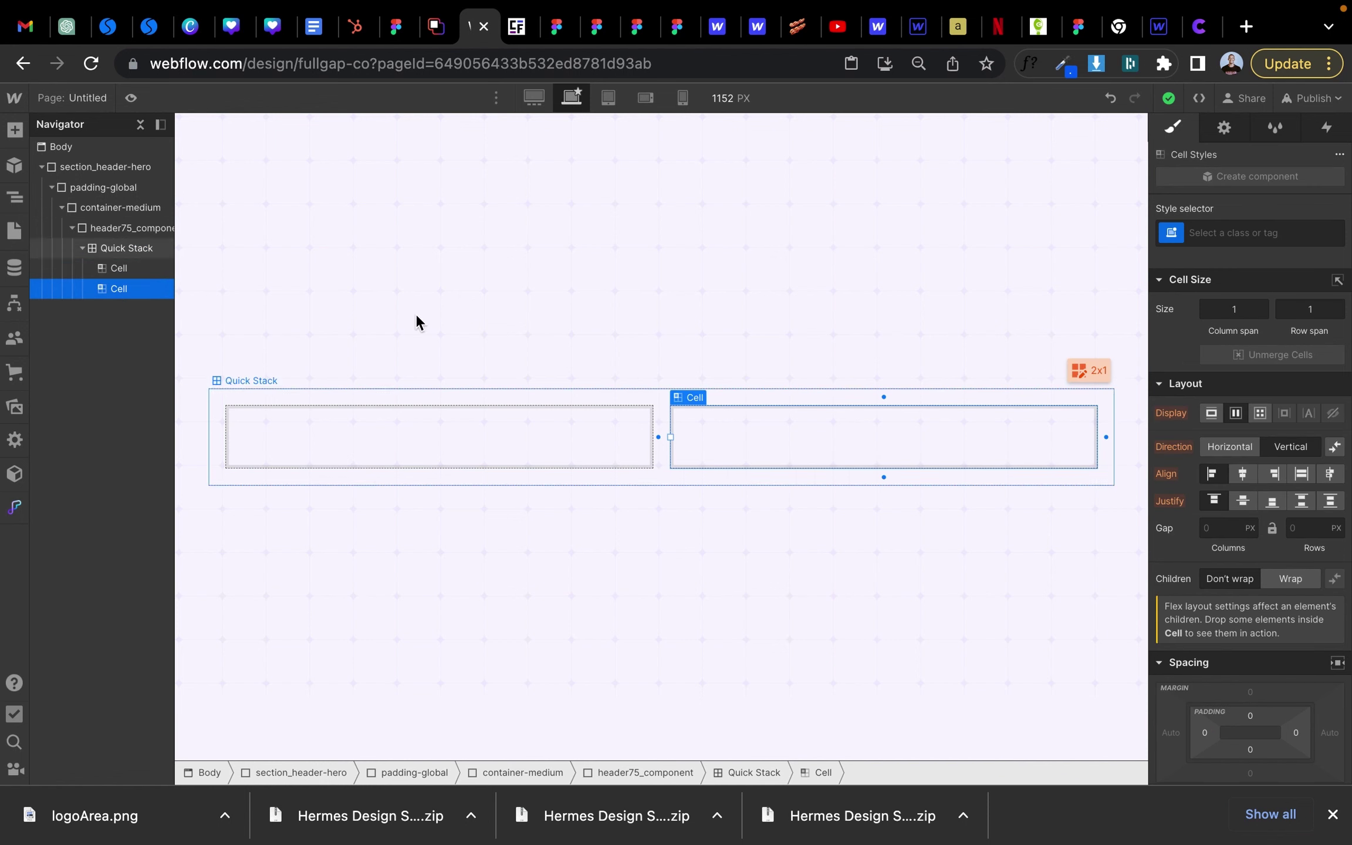
click(115, 251)
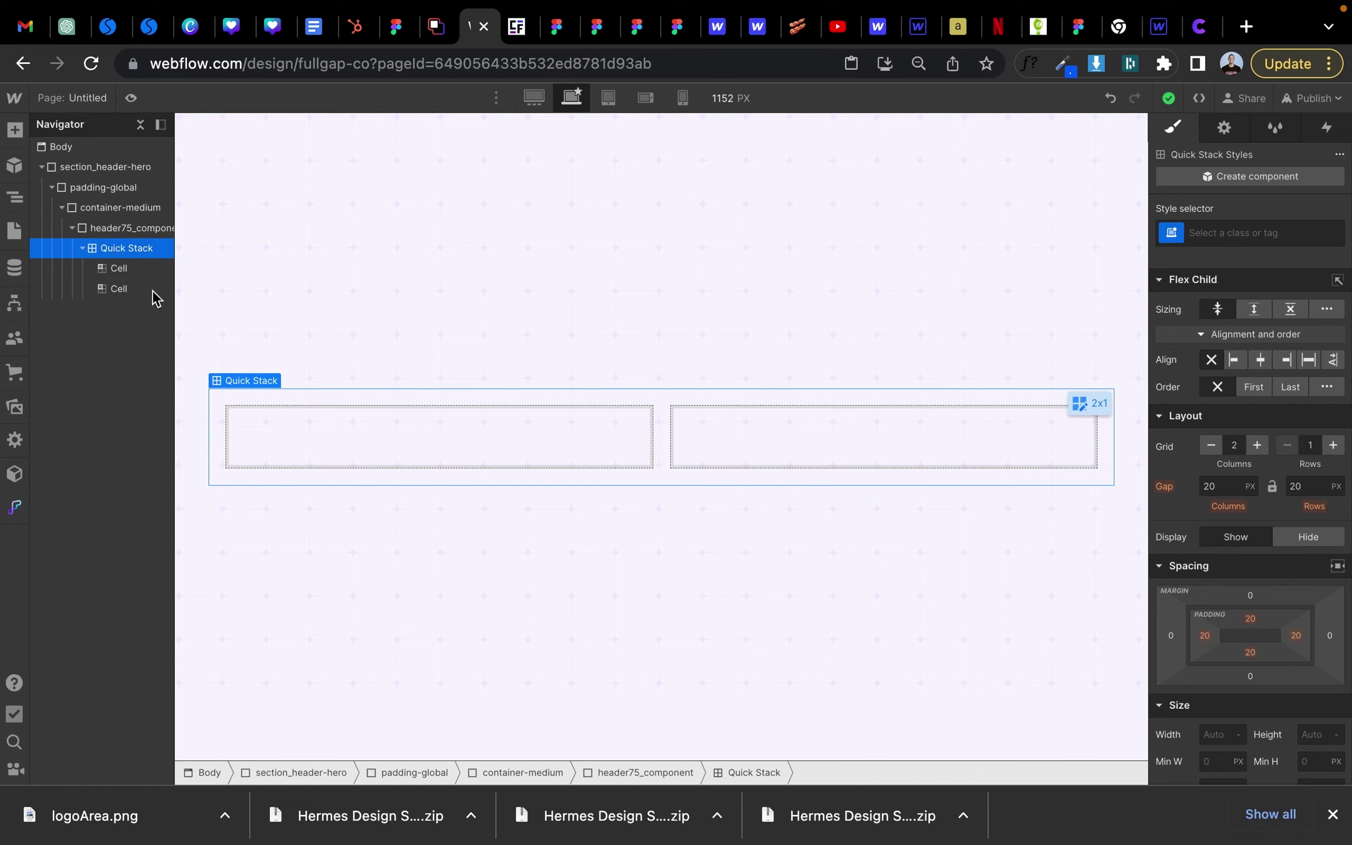
click(123, 268)
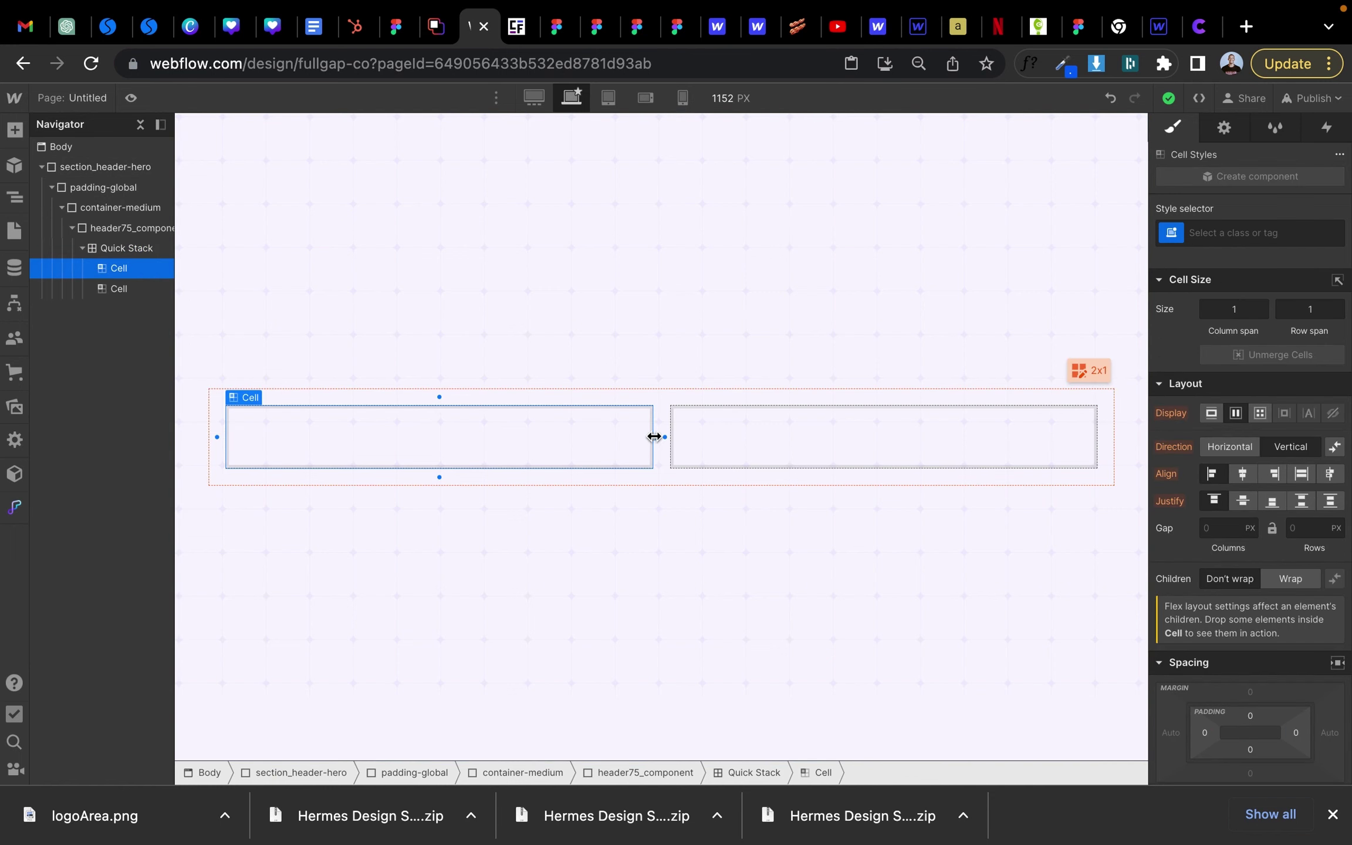
mouse_move(439, 478)
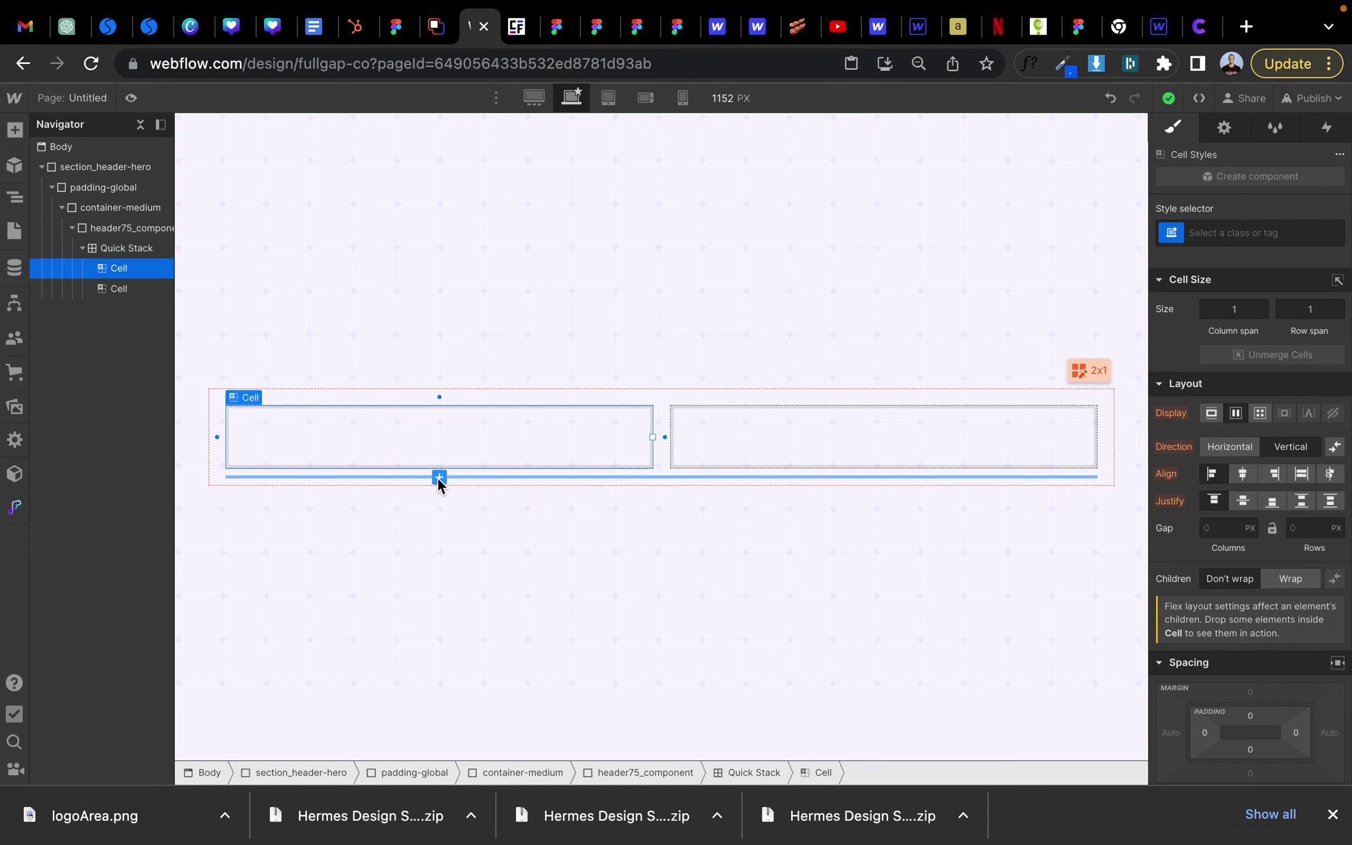
click(439, 478)
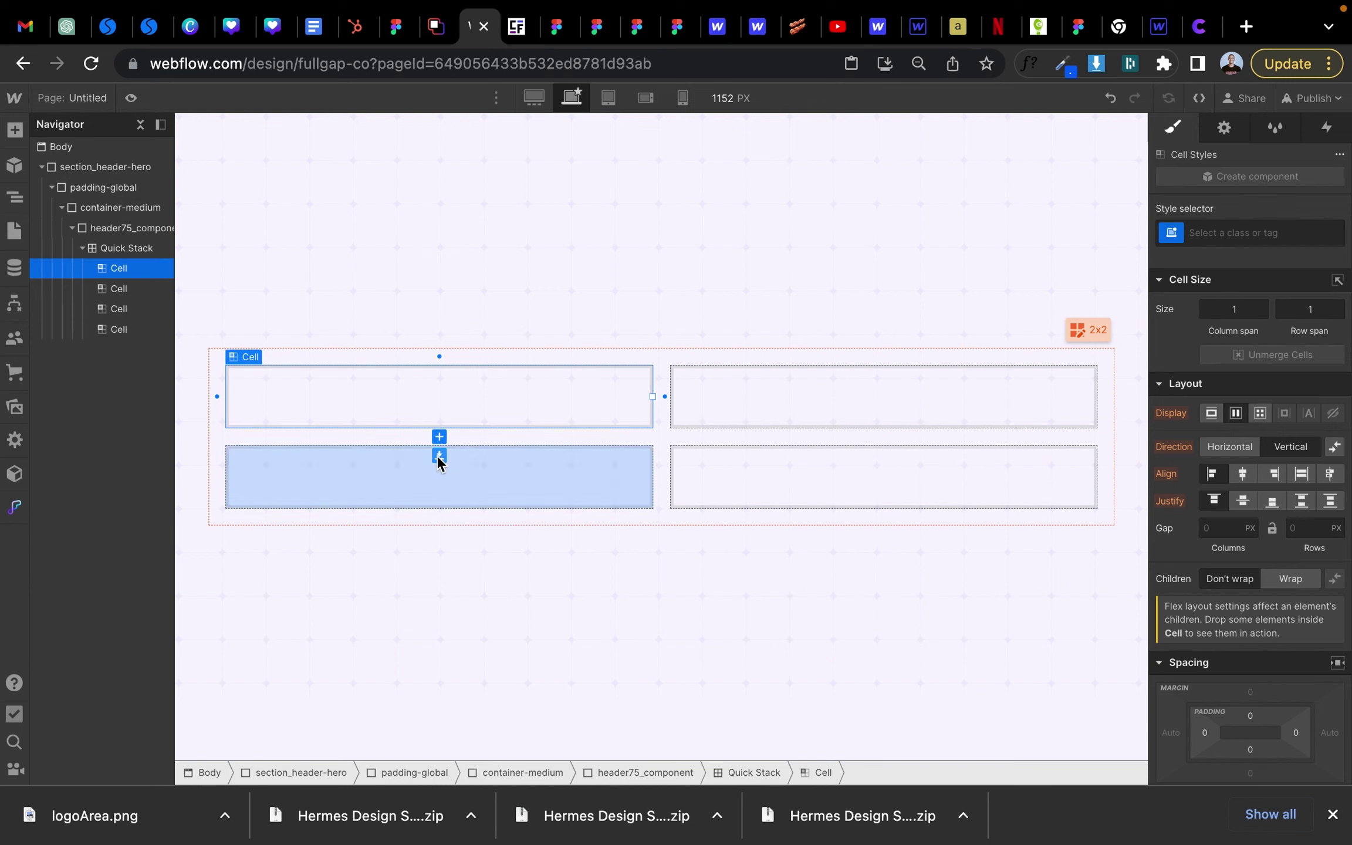
click(439, 481)
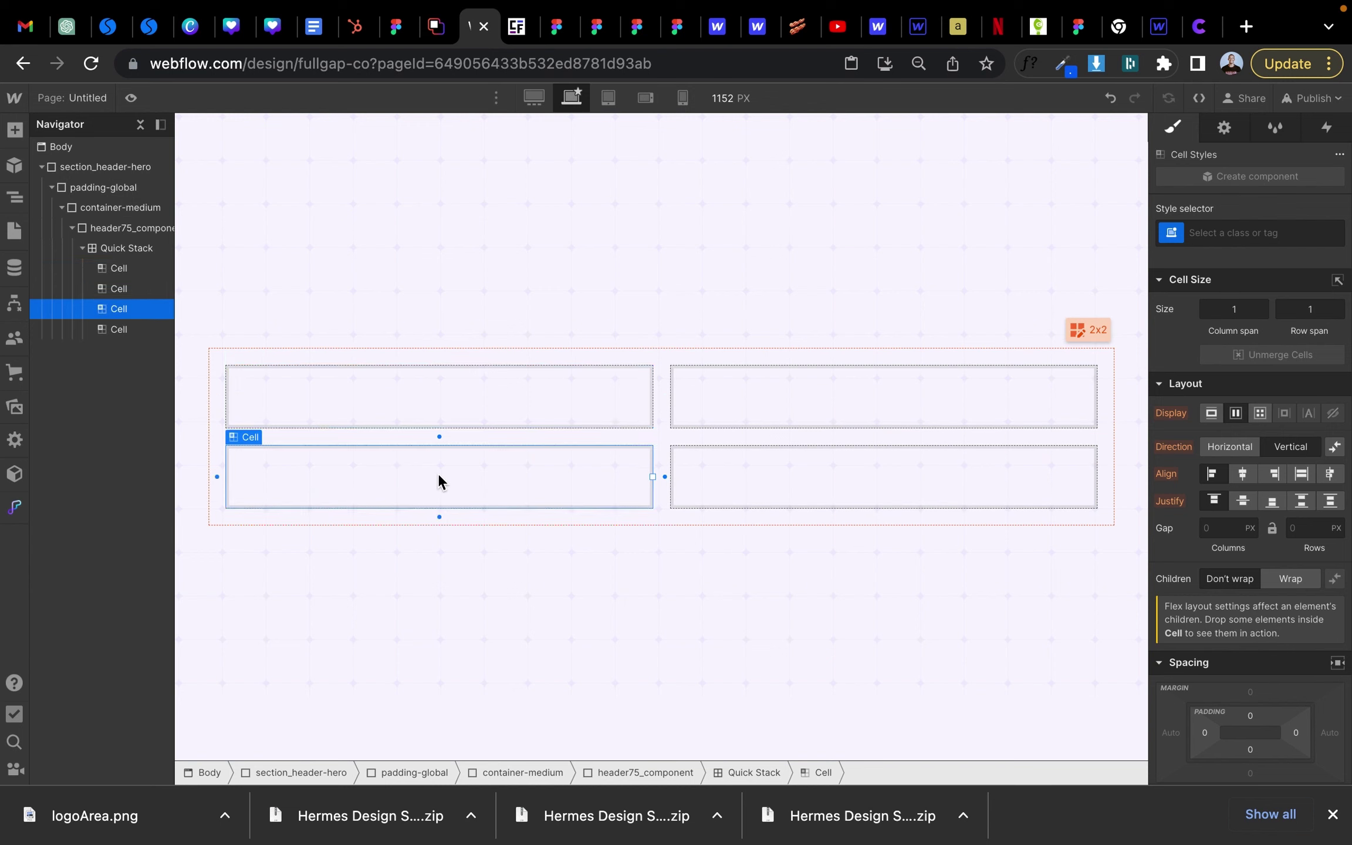
click(439, 517)
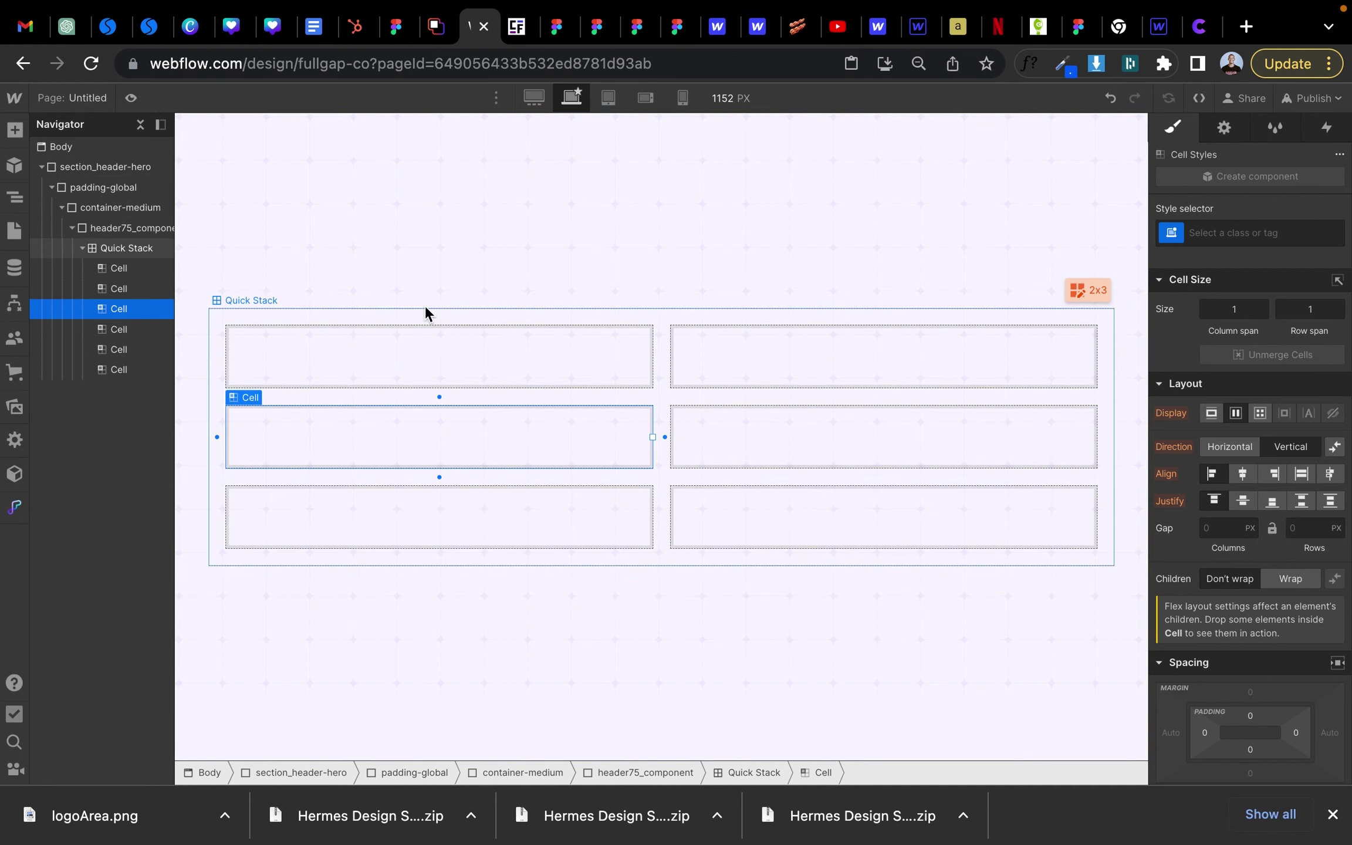
mouse_move(668, 442)
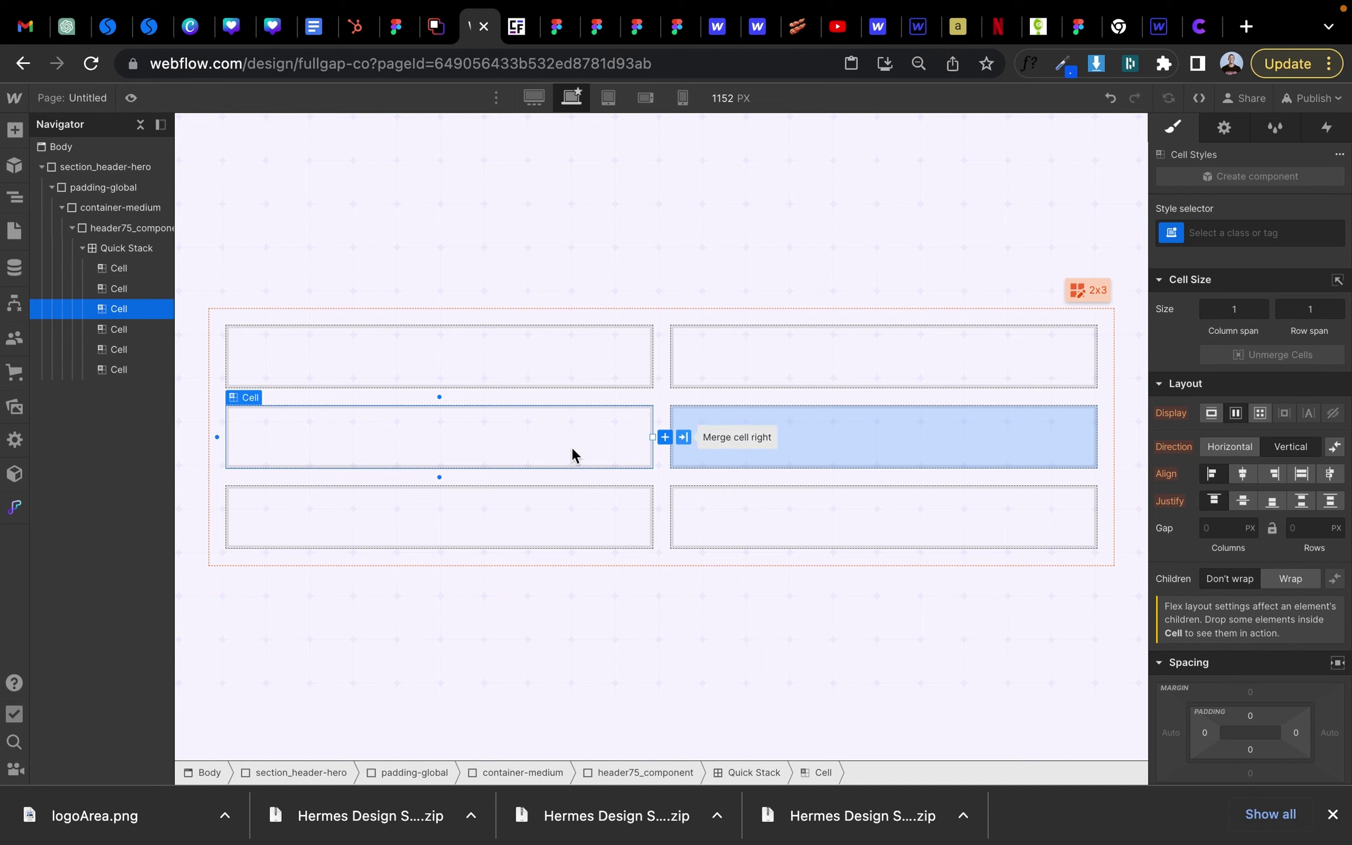
click(684, 437)
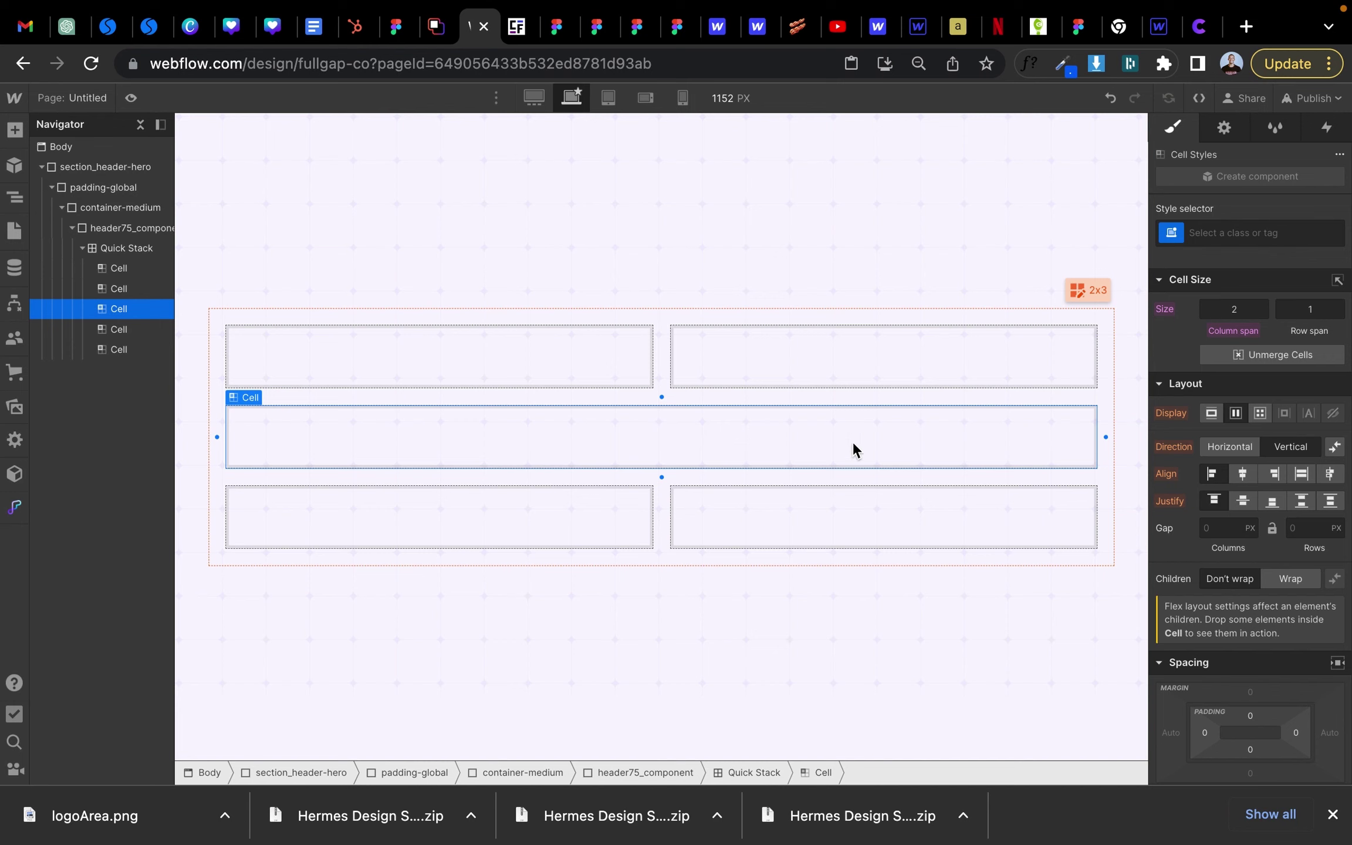
- Delete the Quick Stack and insert a fresh one inside header75_component
click(123, 249)
key(Delete)
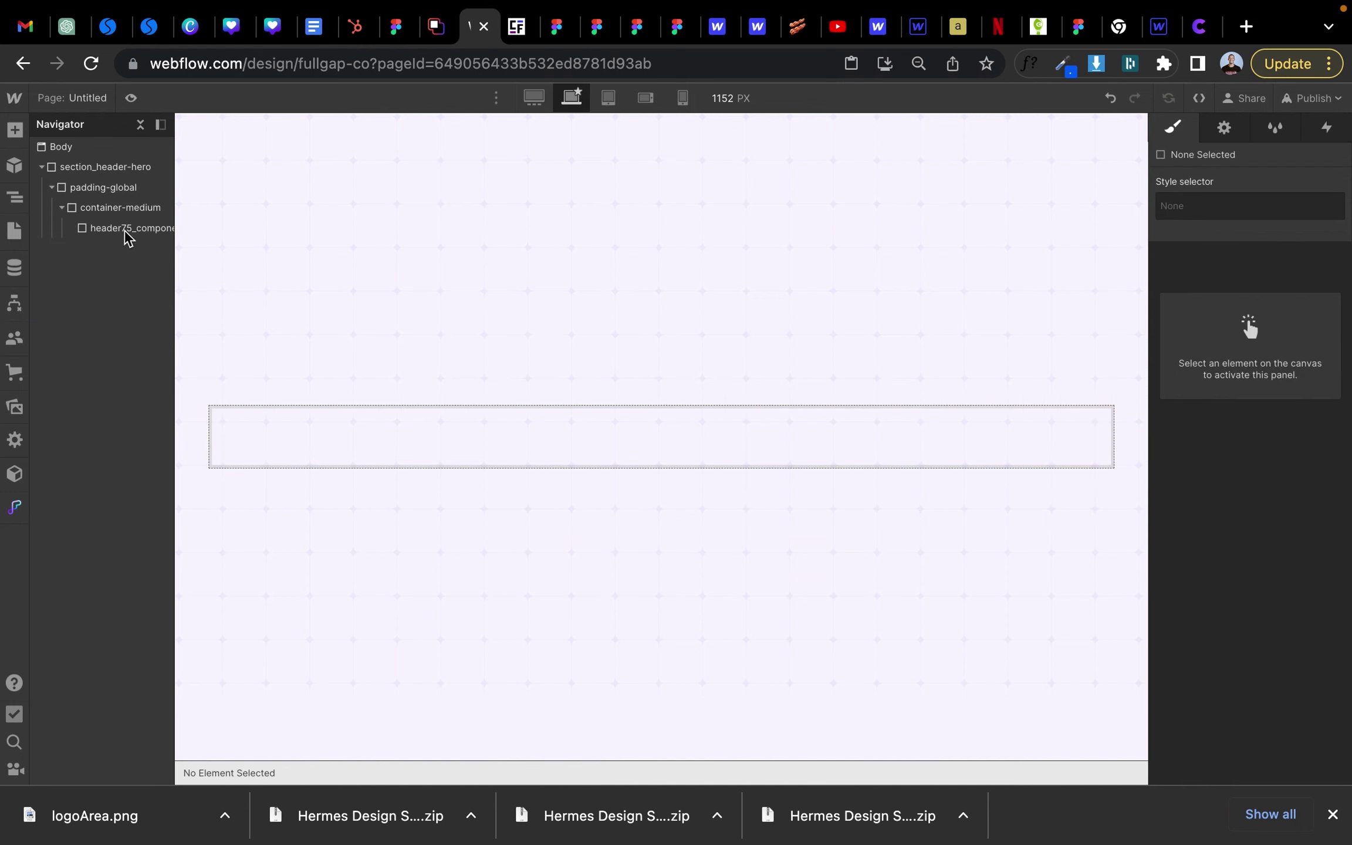
click(108, 229)
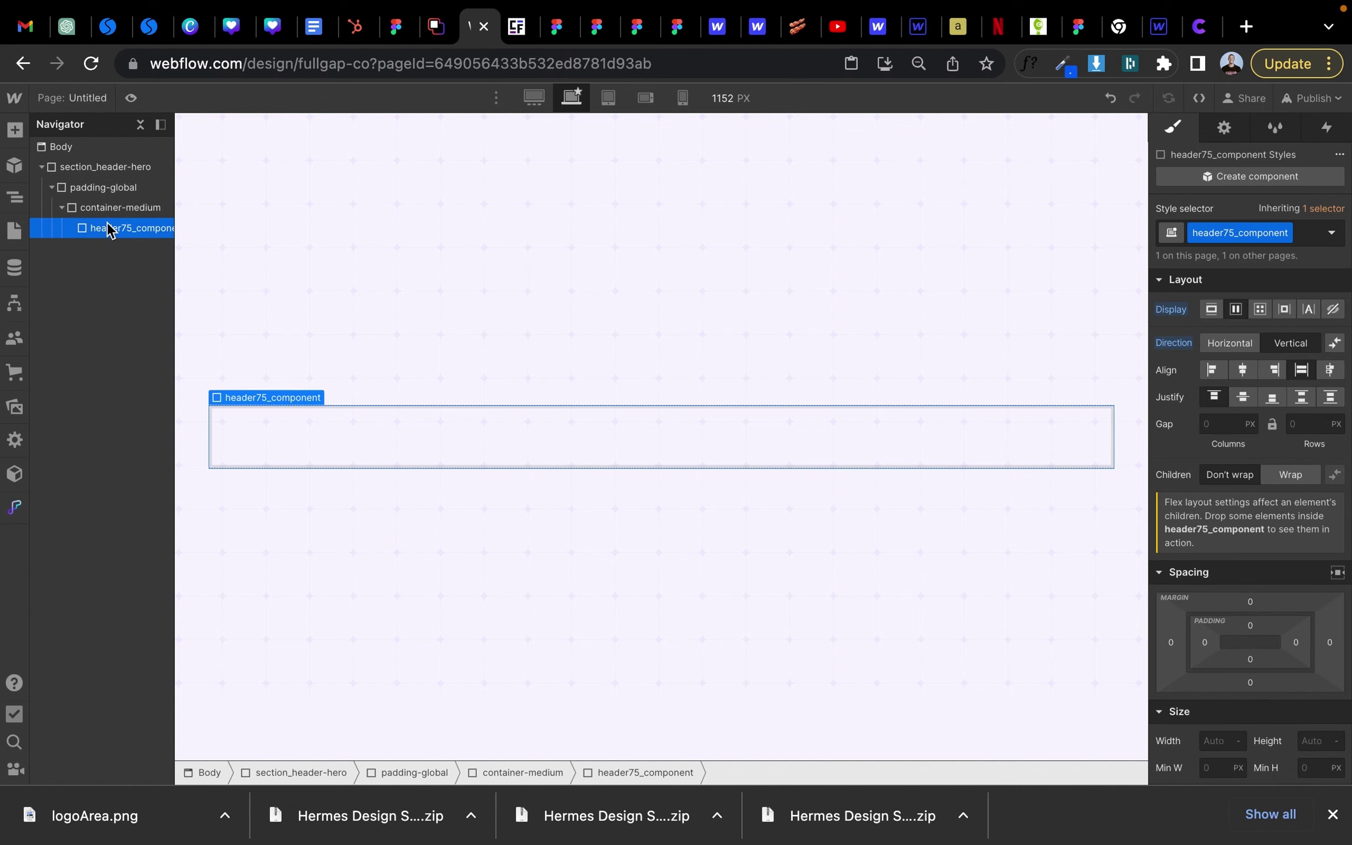
click(14, 130)
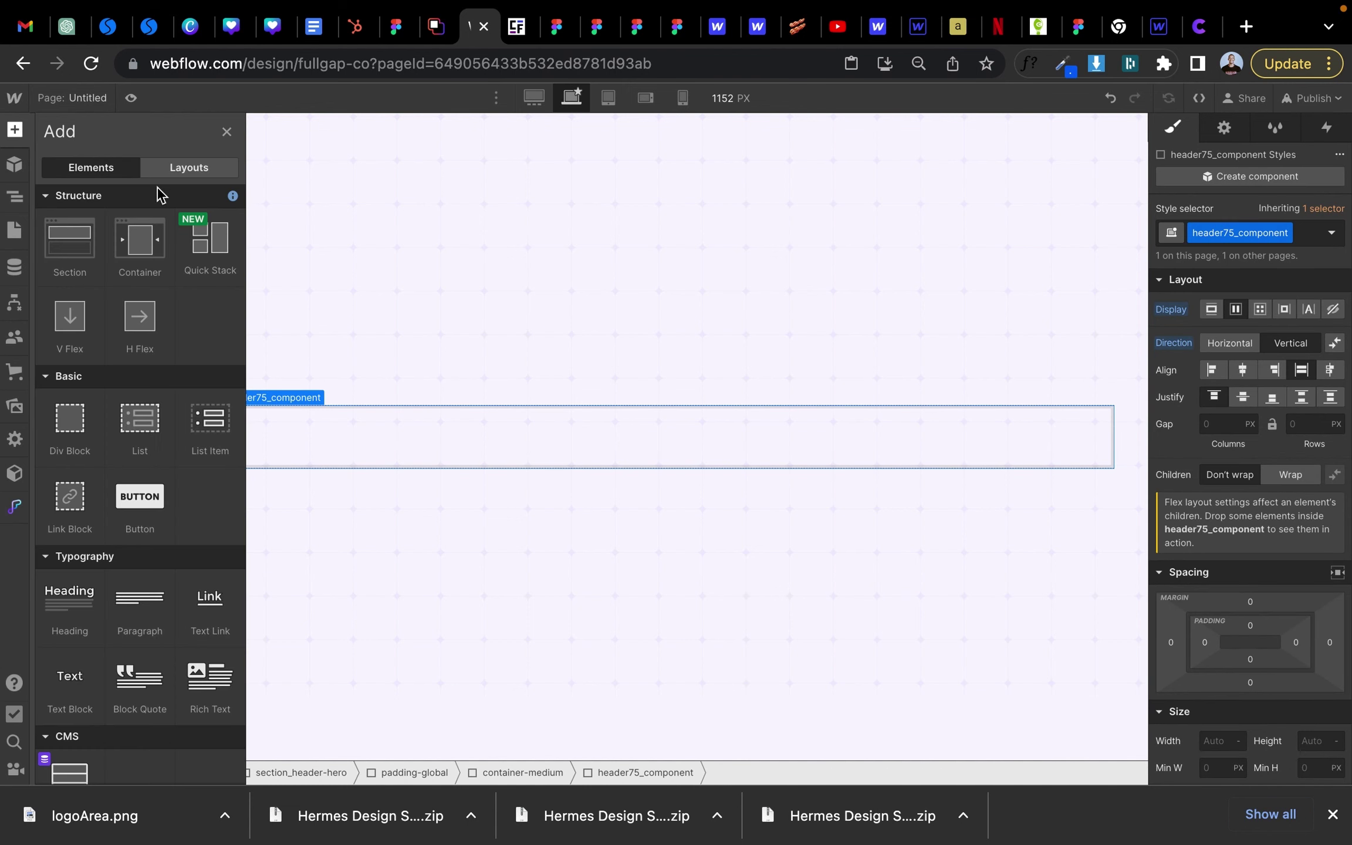
click(212, 238)
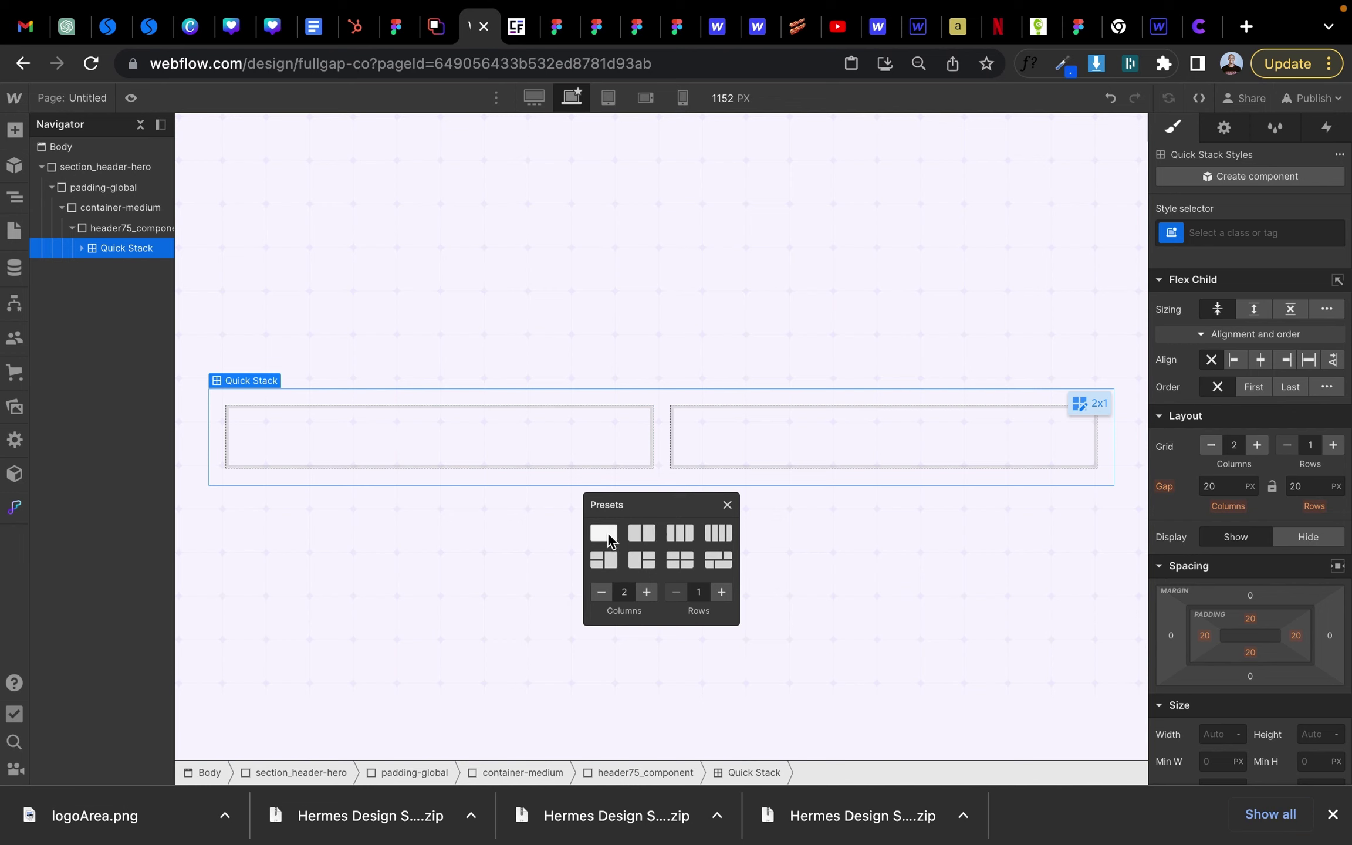
- Try the one-, two-, three- and four-column presets, plus the one with two stacked cells beside a tall cell
click(606, 543)
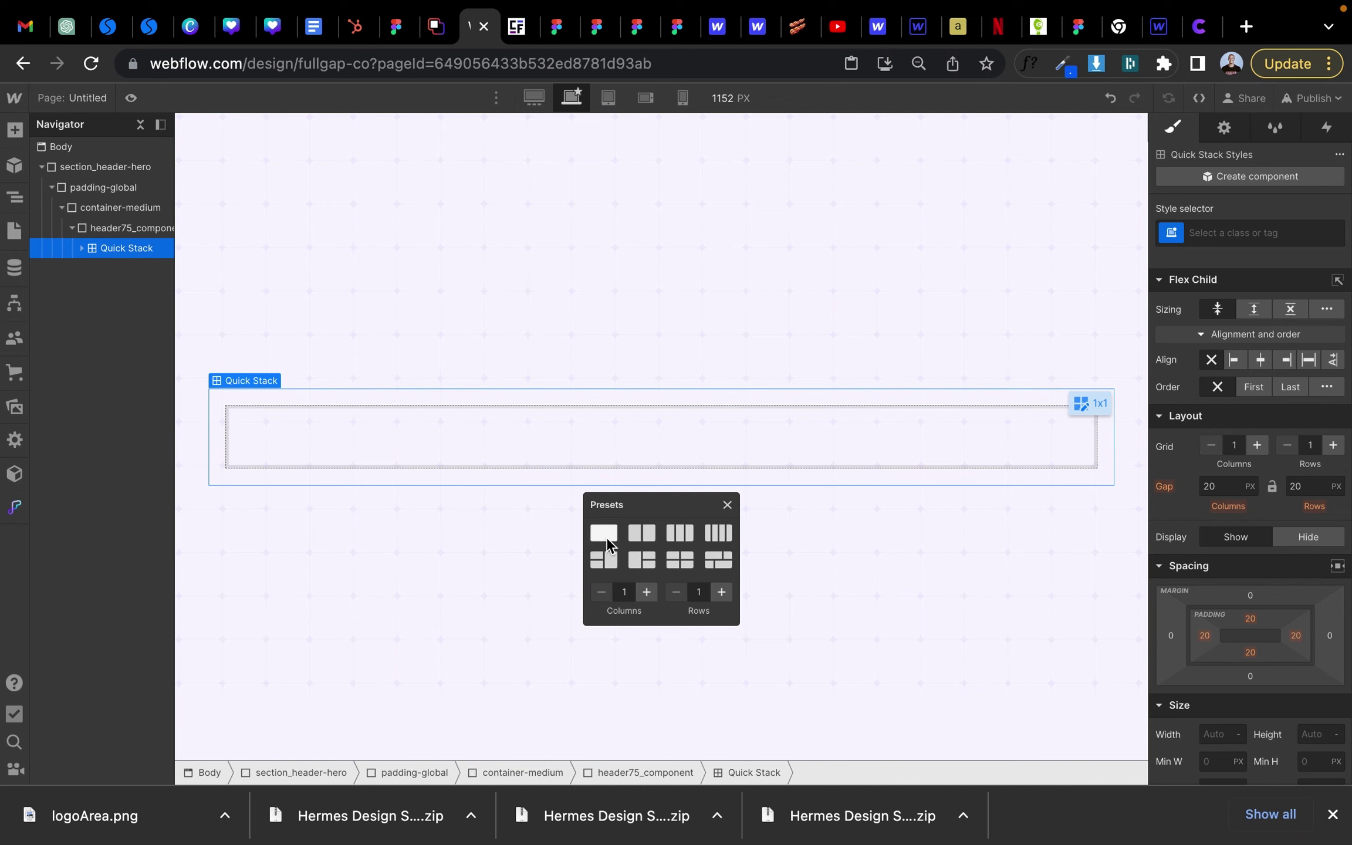
click(637, 536)
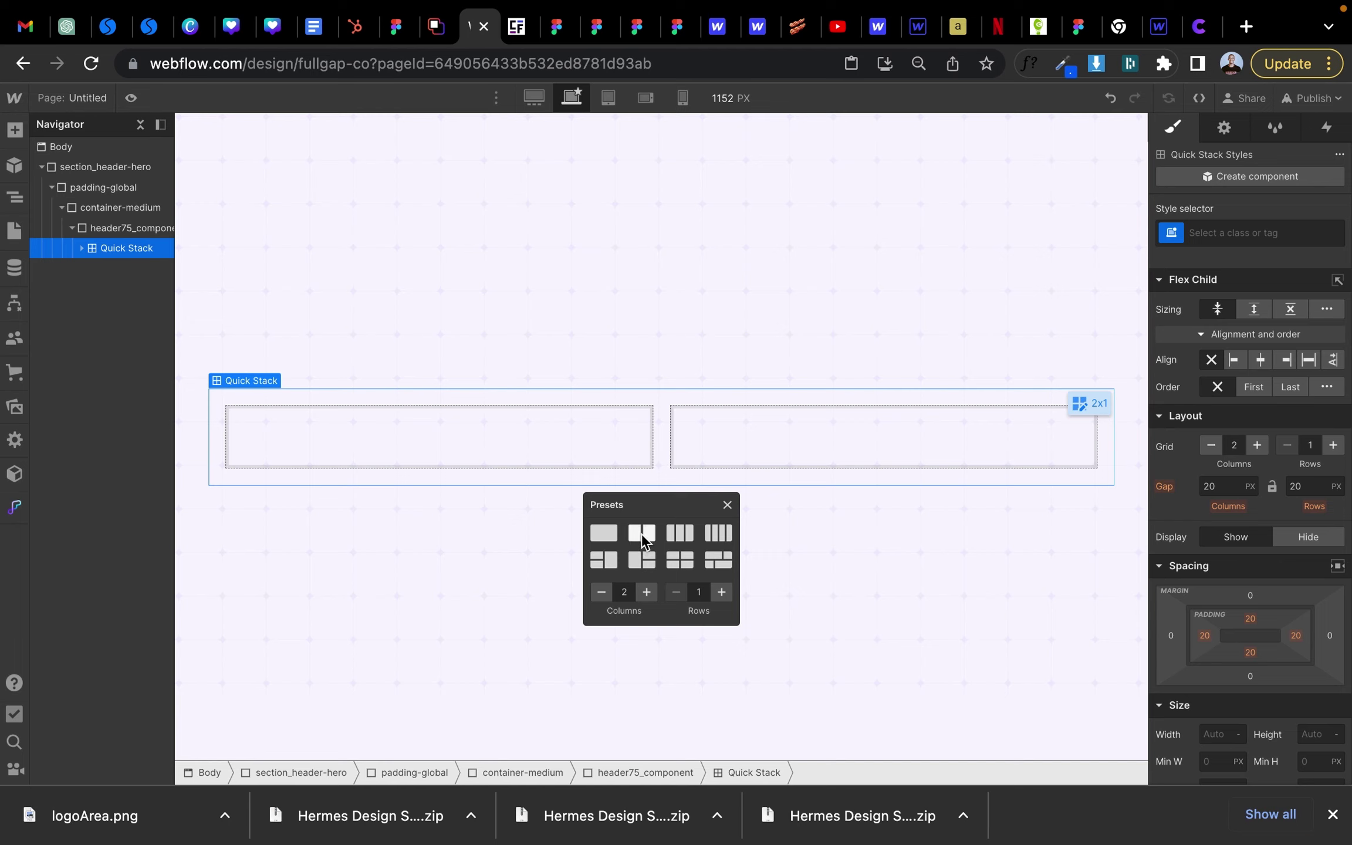
click(674, 536)
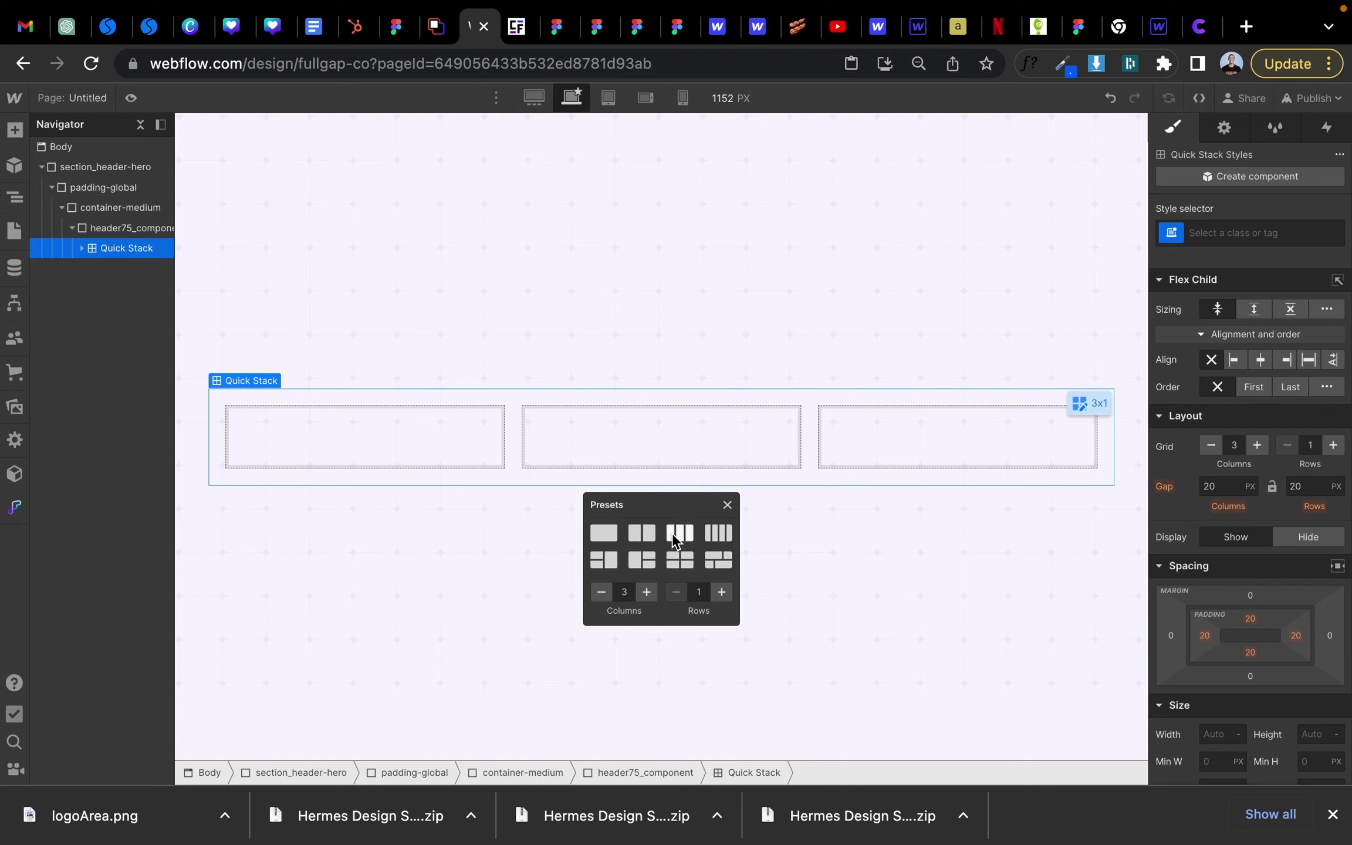
click(717, 531)
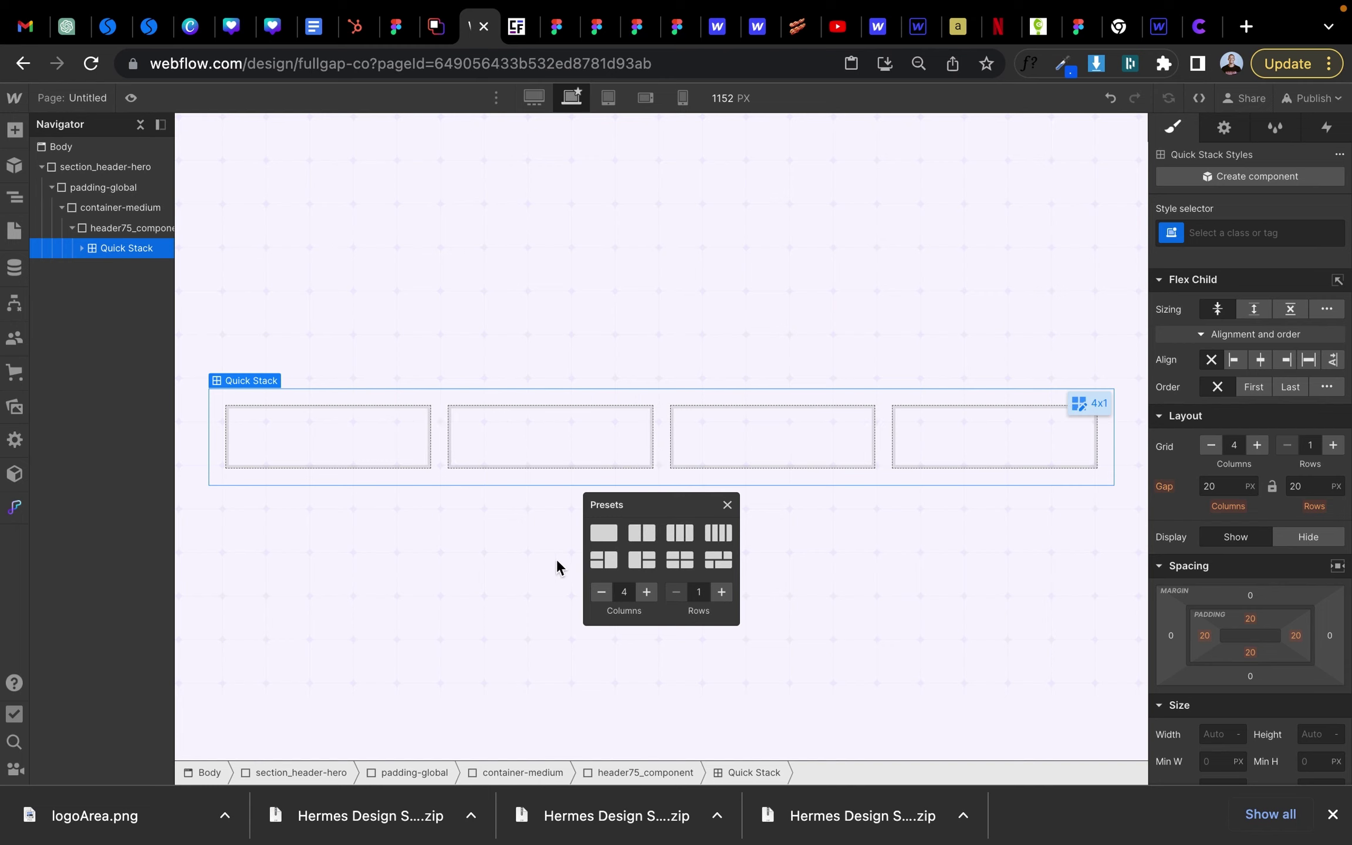
click(599, 564)
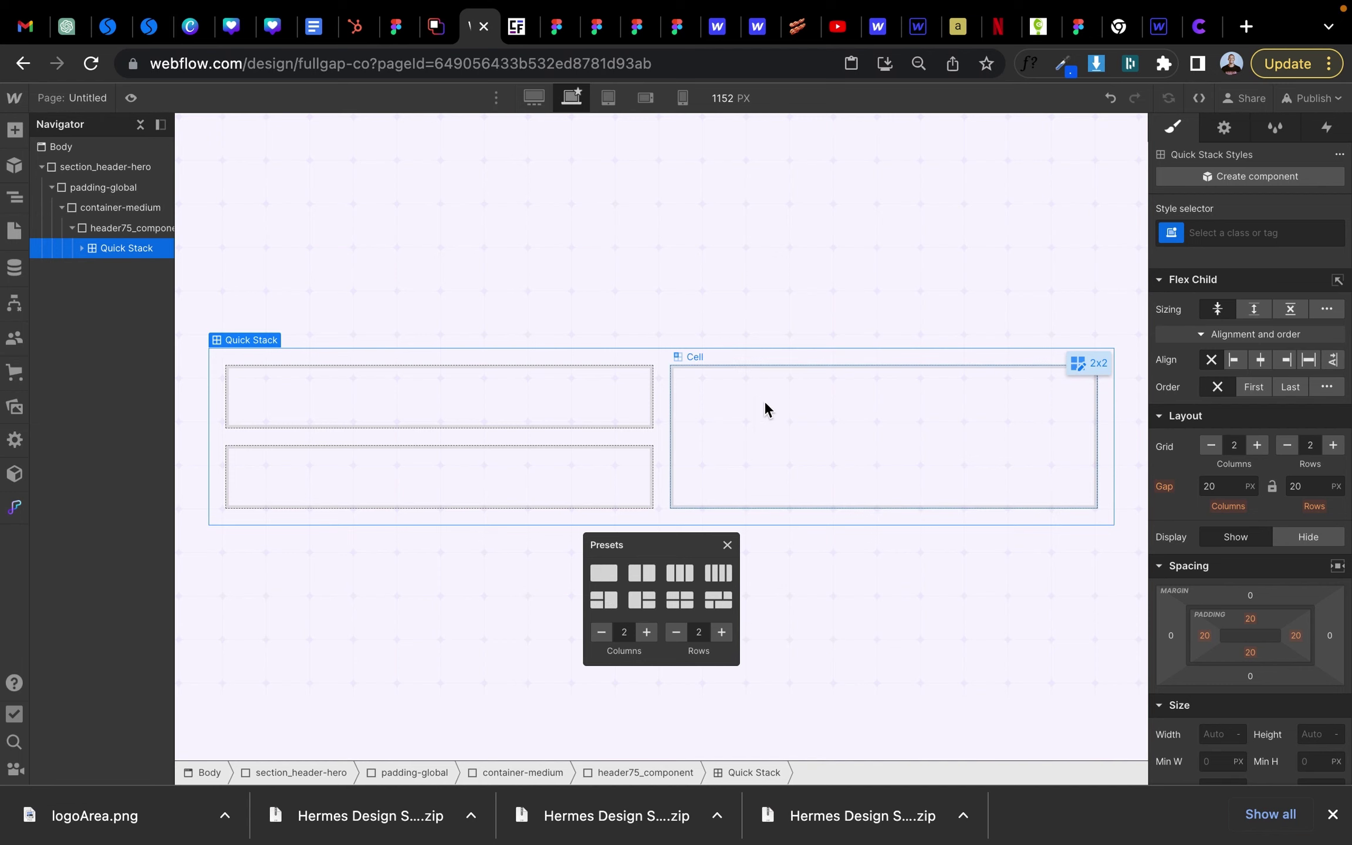
- Apply the preset of two columns by two rows to the Quick Stack and expand it to list its cells
click(678, 602)
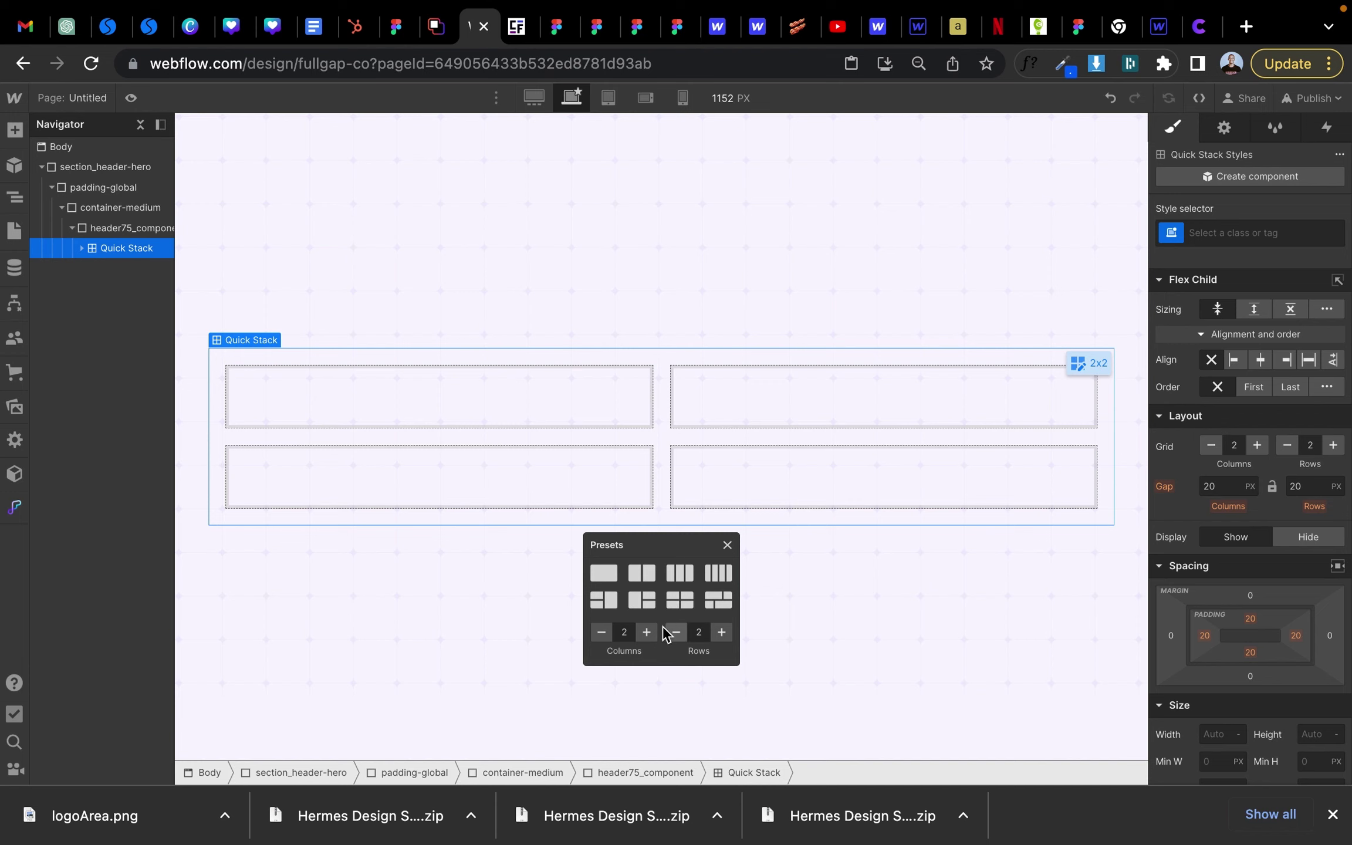
click(727, 546)
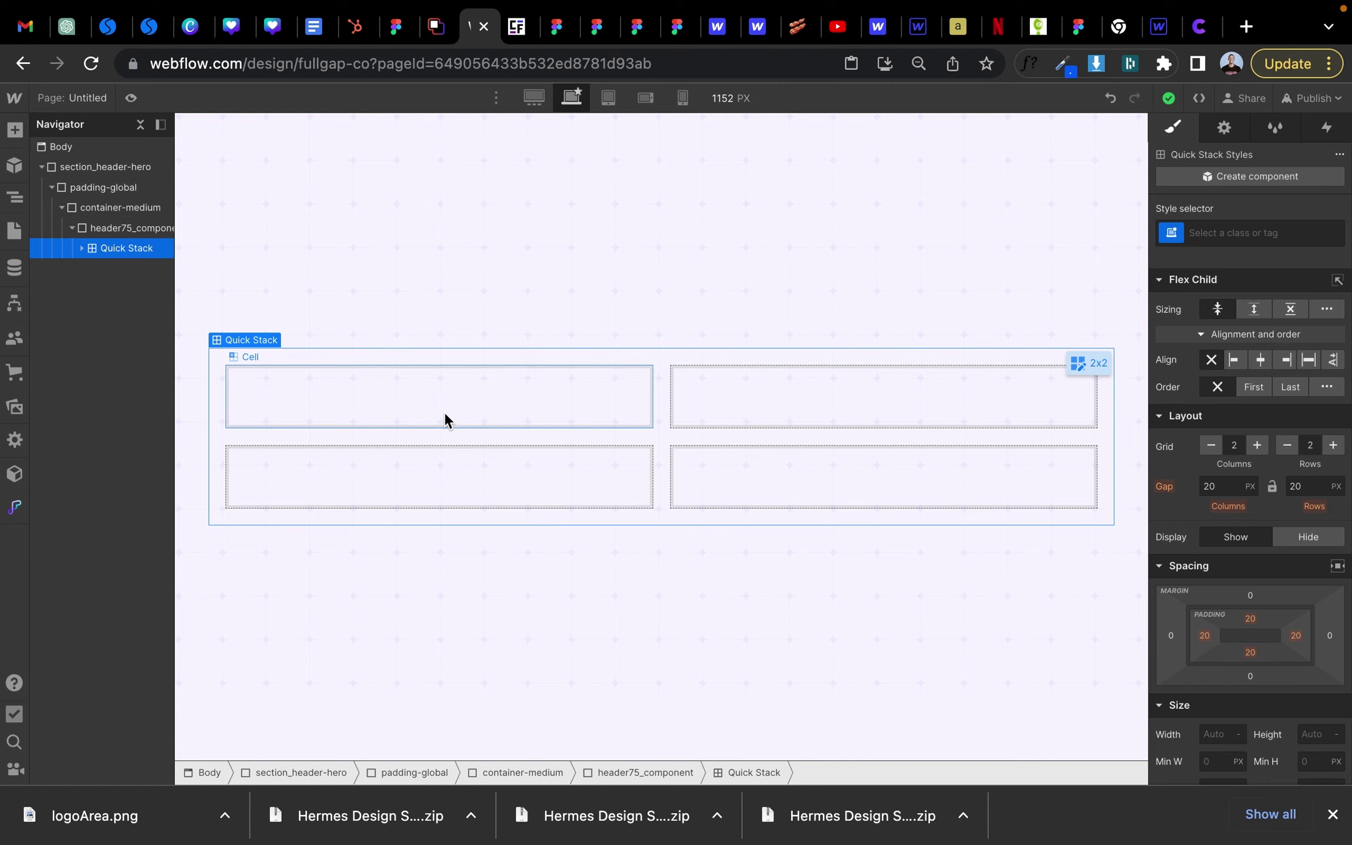
click(82, 249)
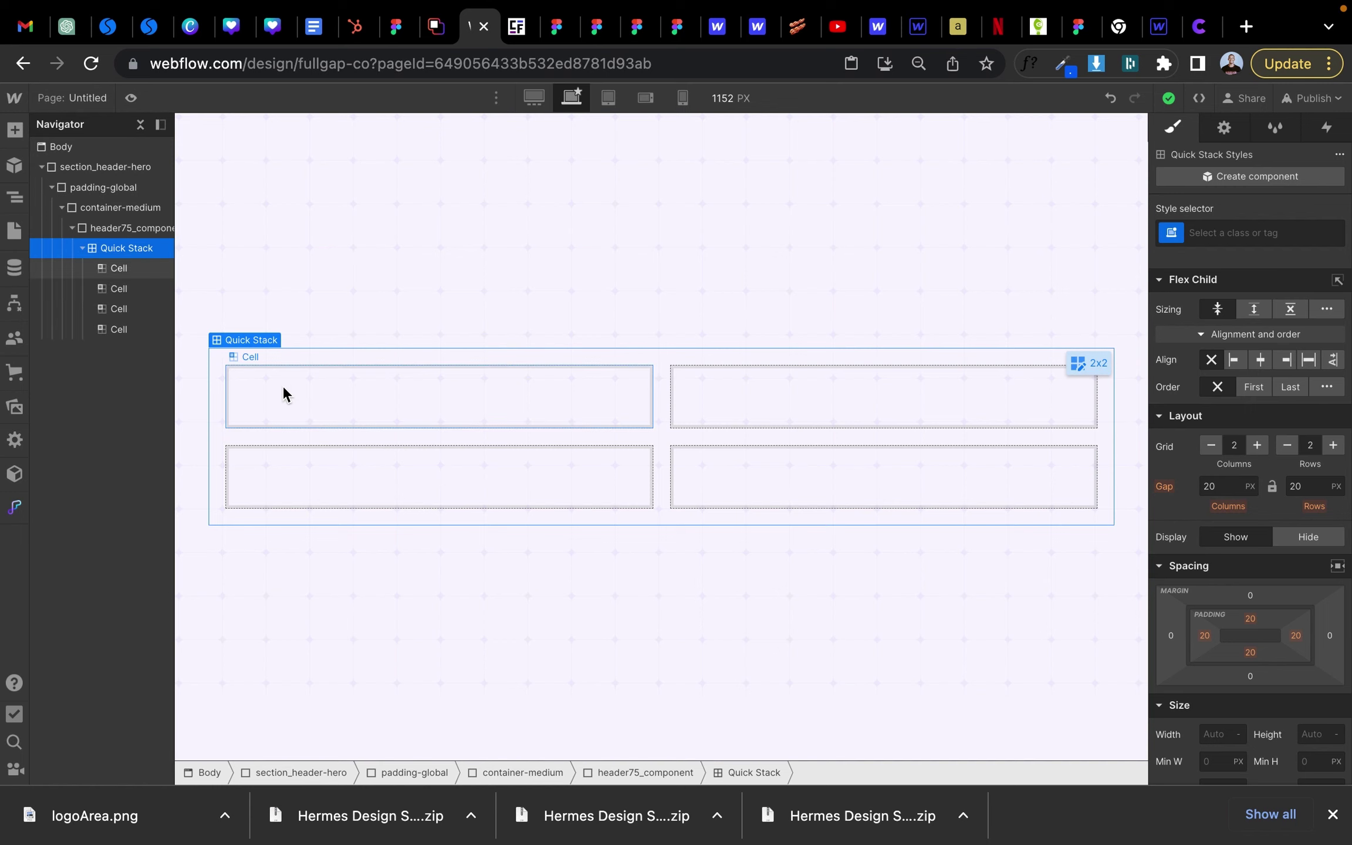
- Insert an Image element into the first cell of the Quick Stack
click(251, 378)
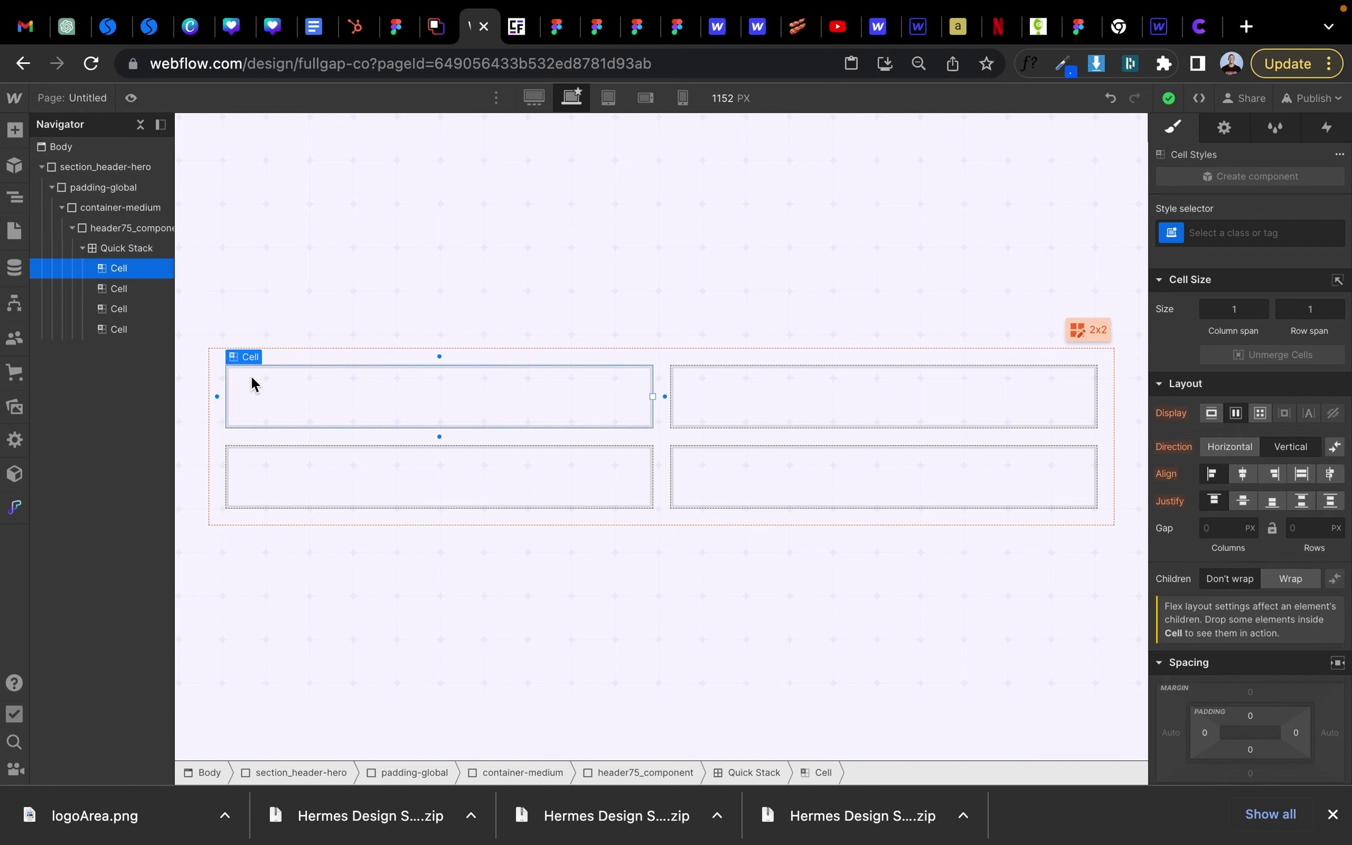
click(13, 134)
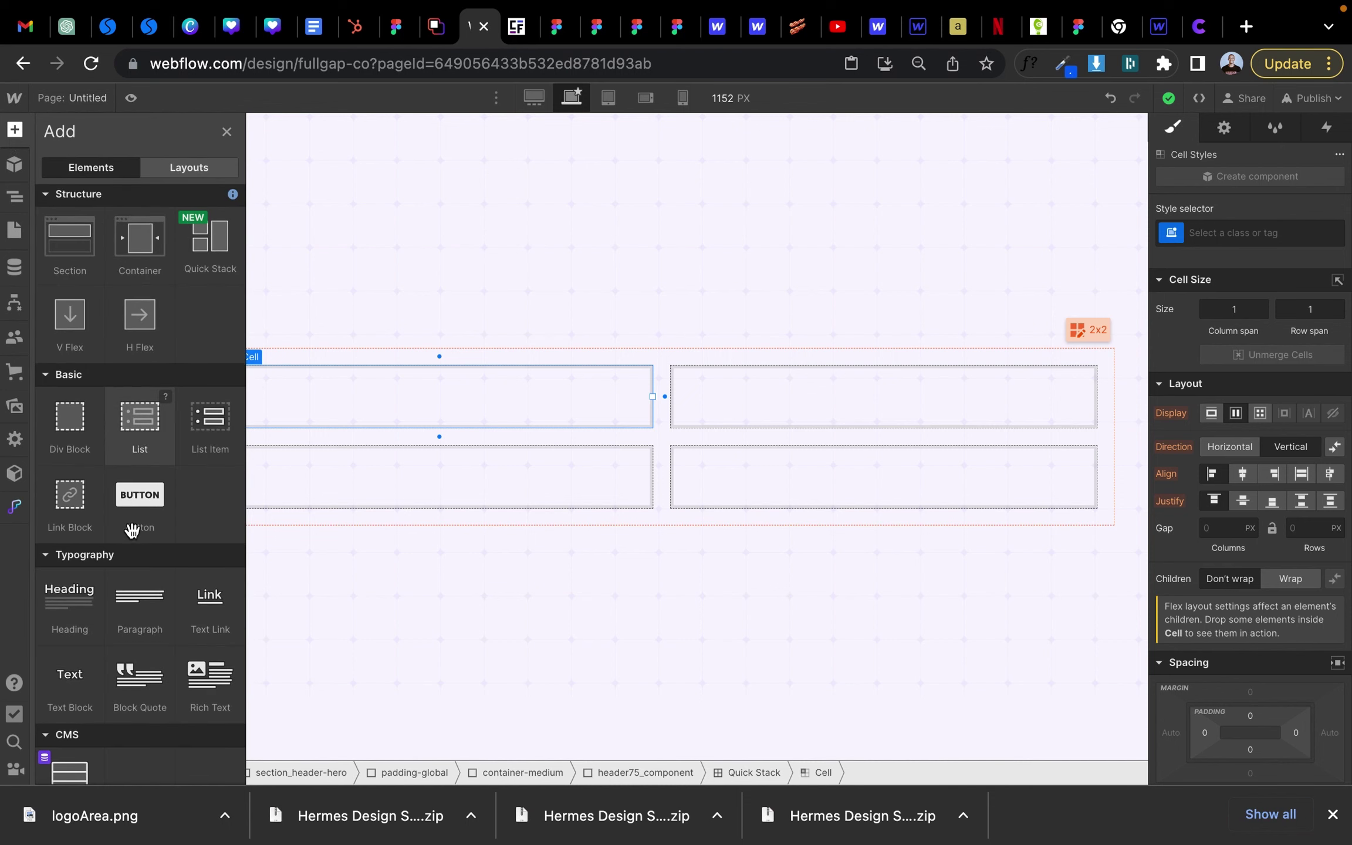
scroll(119, 461, down, 7)
click(69, 482)
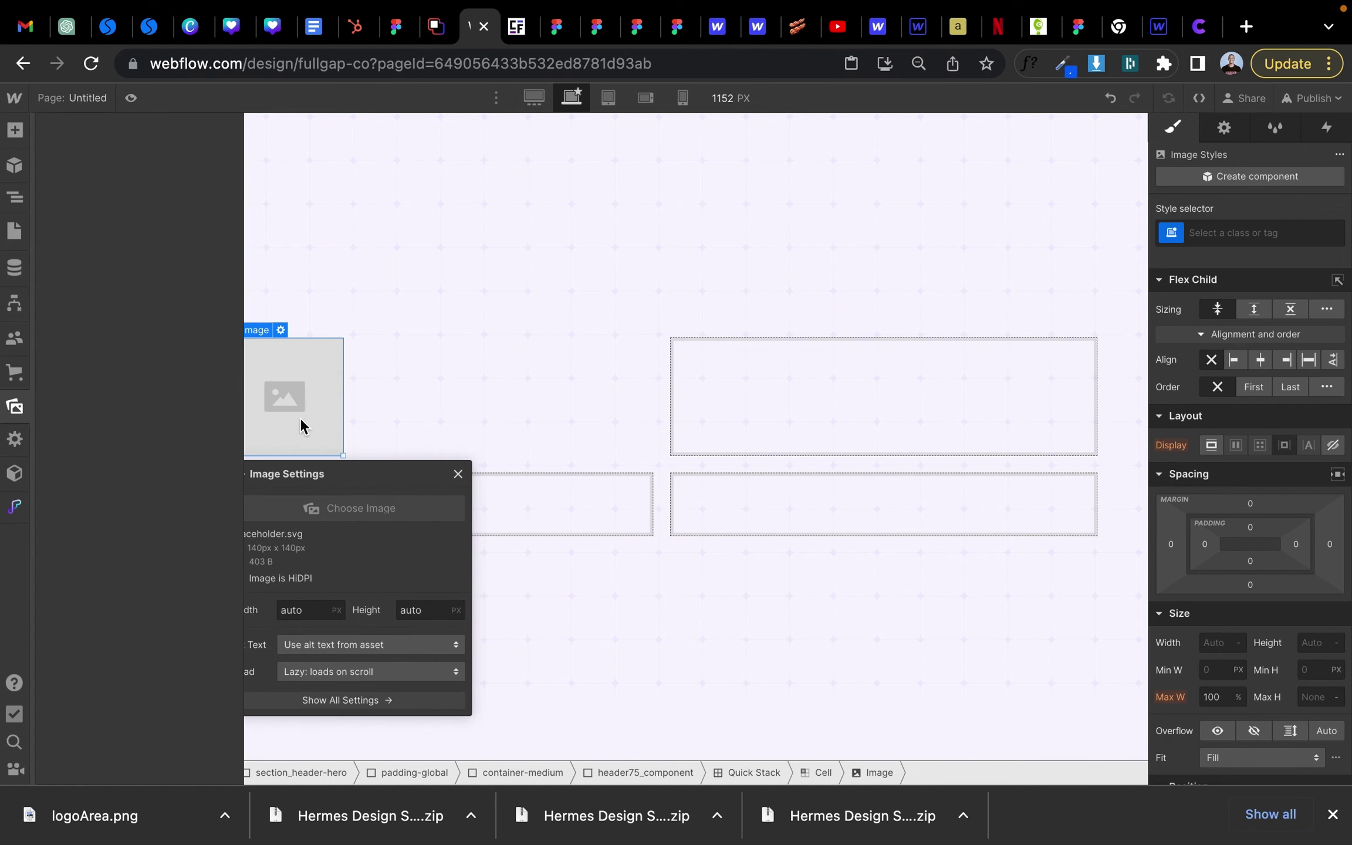
- Set the image's source to the Client First logo asset, cloneable.png, and close the image settings and assets
click(303, 502)
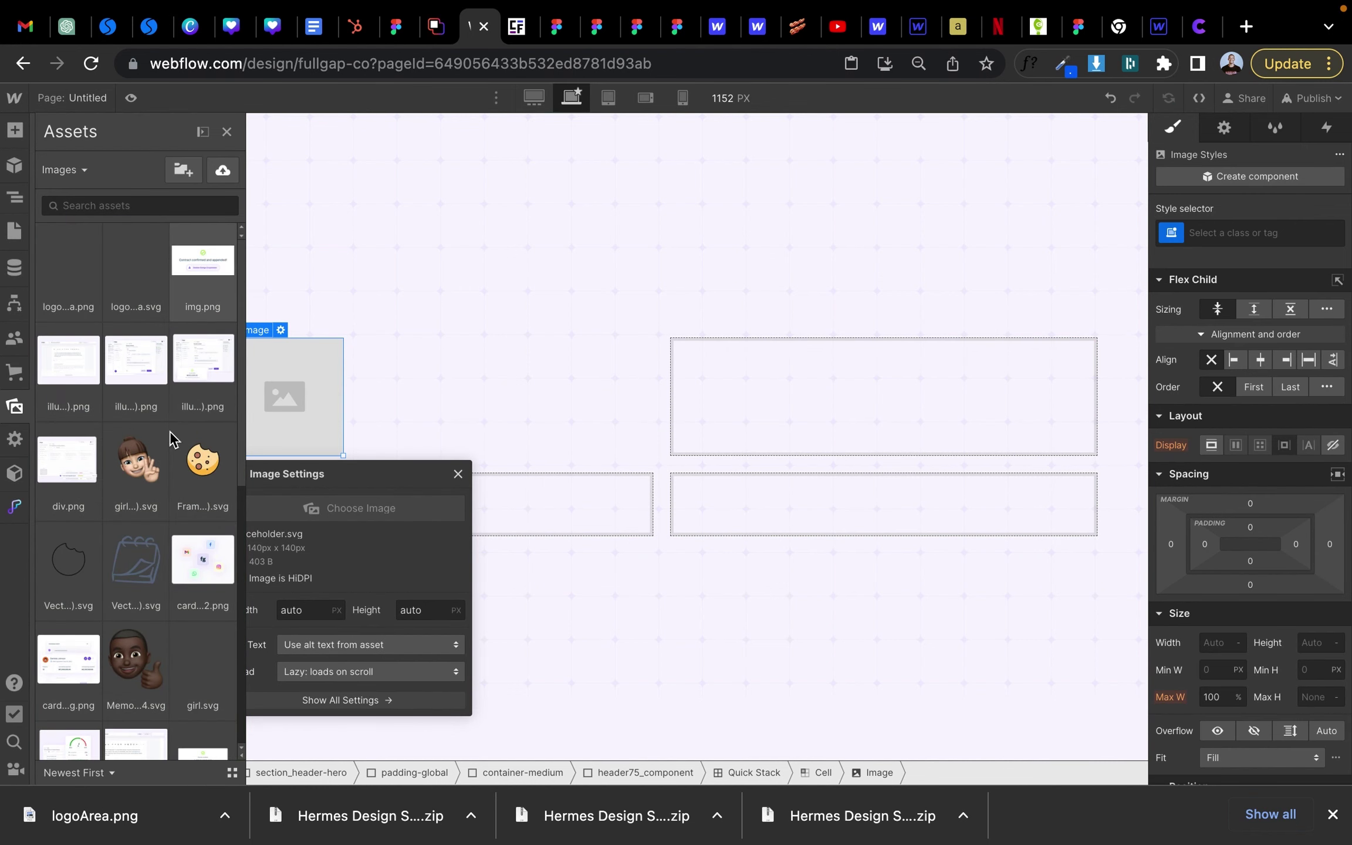
scroll(170, 446, down, 3)
scroll(170, 446, down, 2)
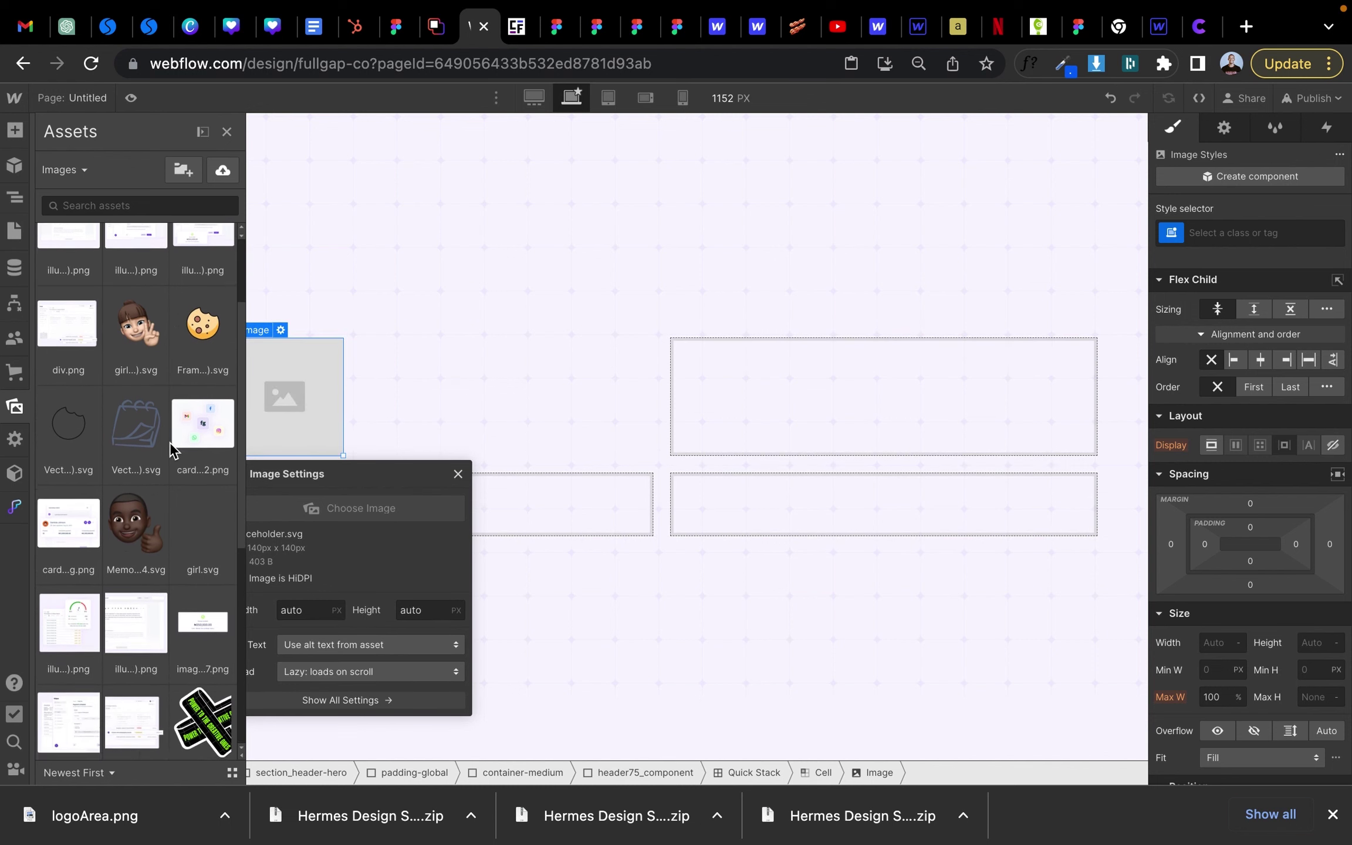
scroll(176, 294, up, 4)
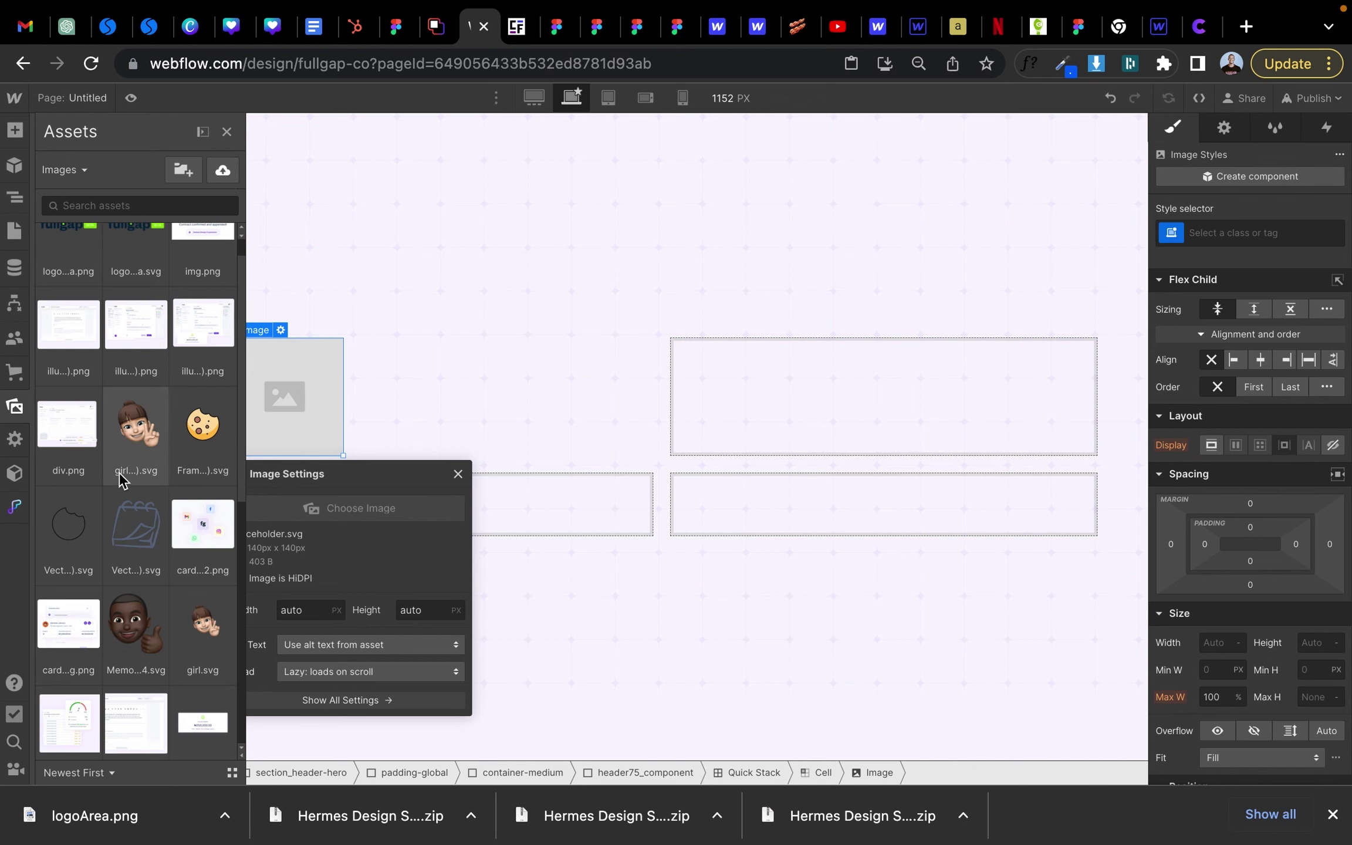
scroll(129, 566, down, 8)
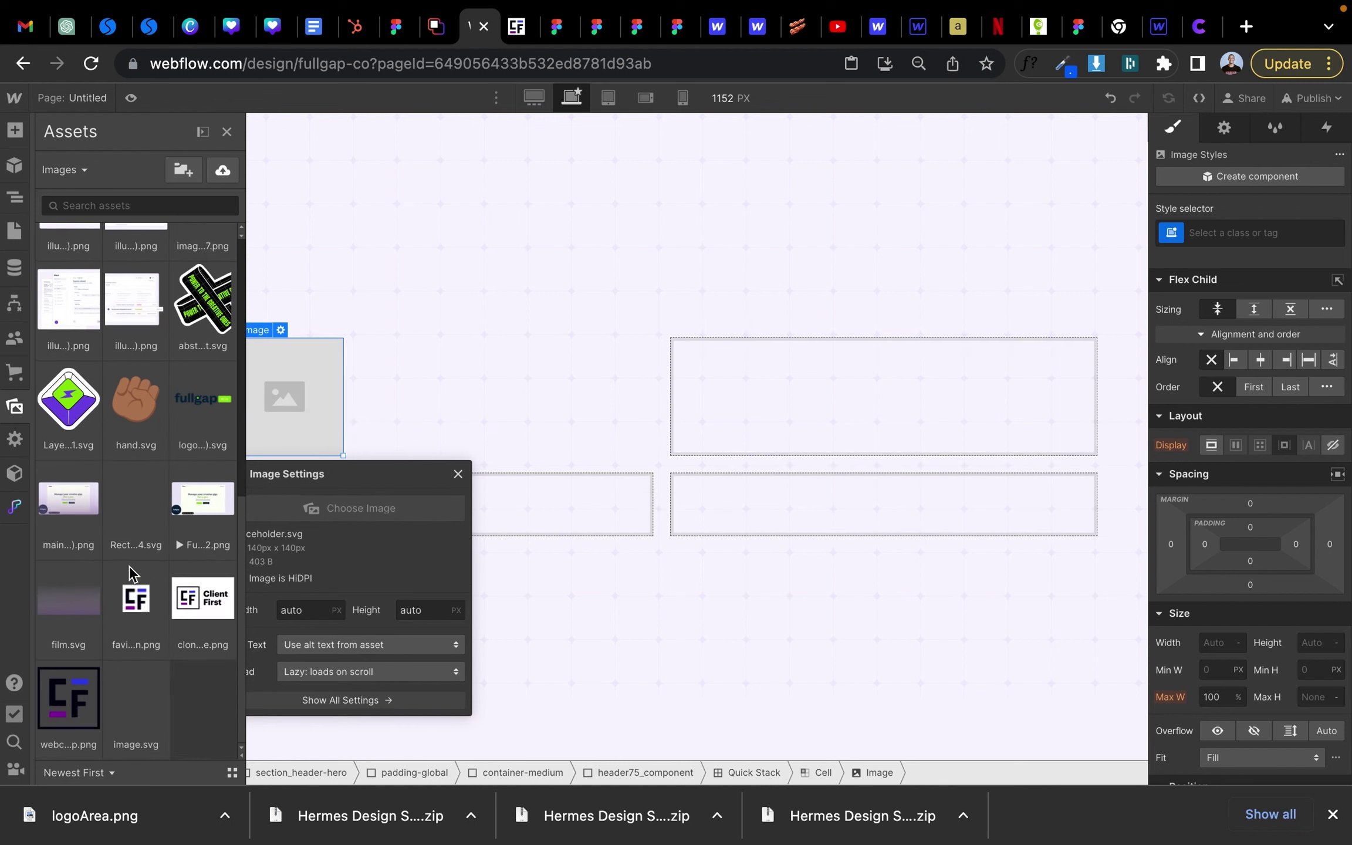
click(202, 607)
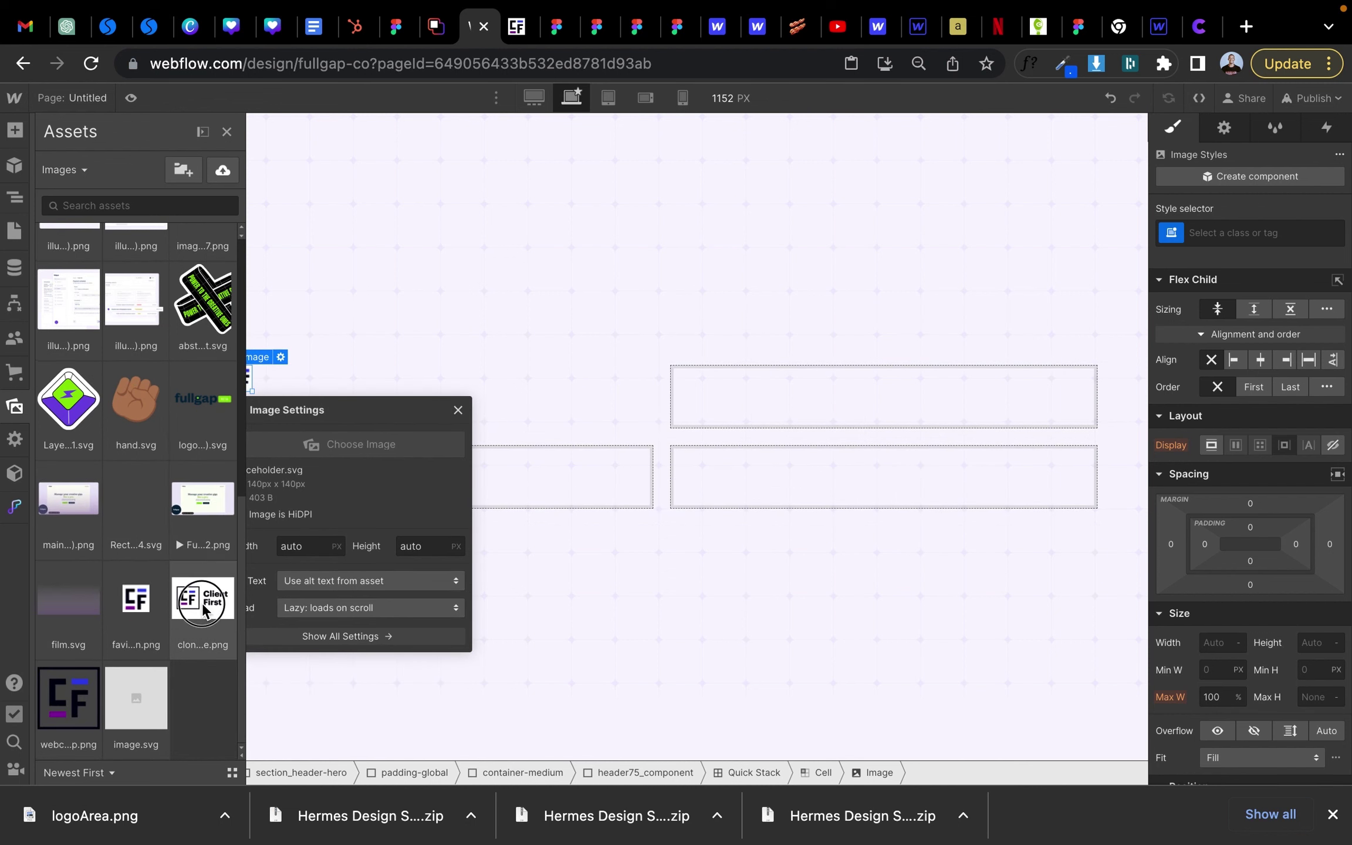
click(325, 450)
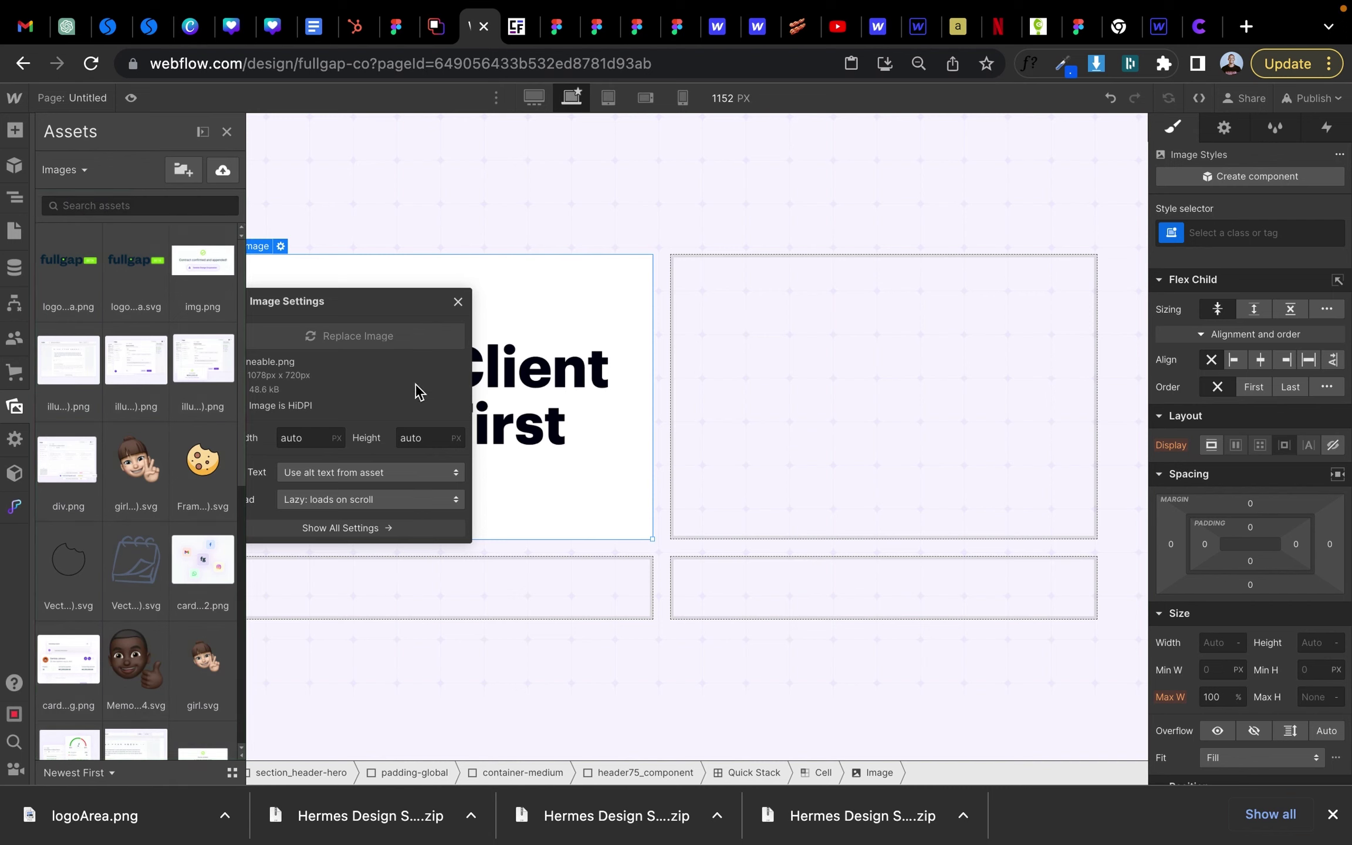
click(454, 304)
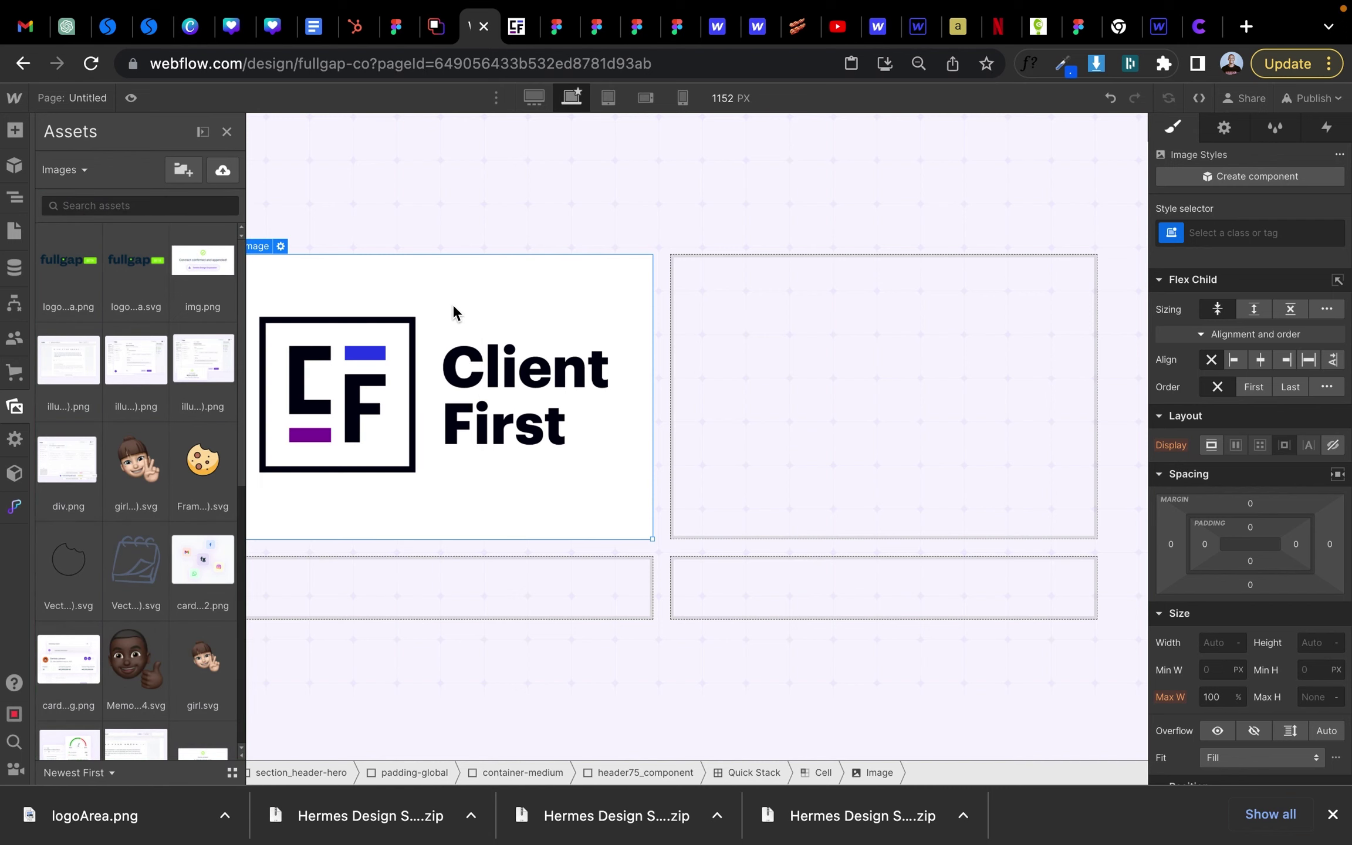
click(227, 132)
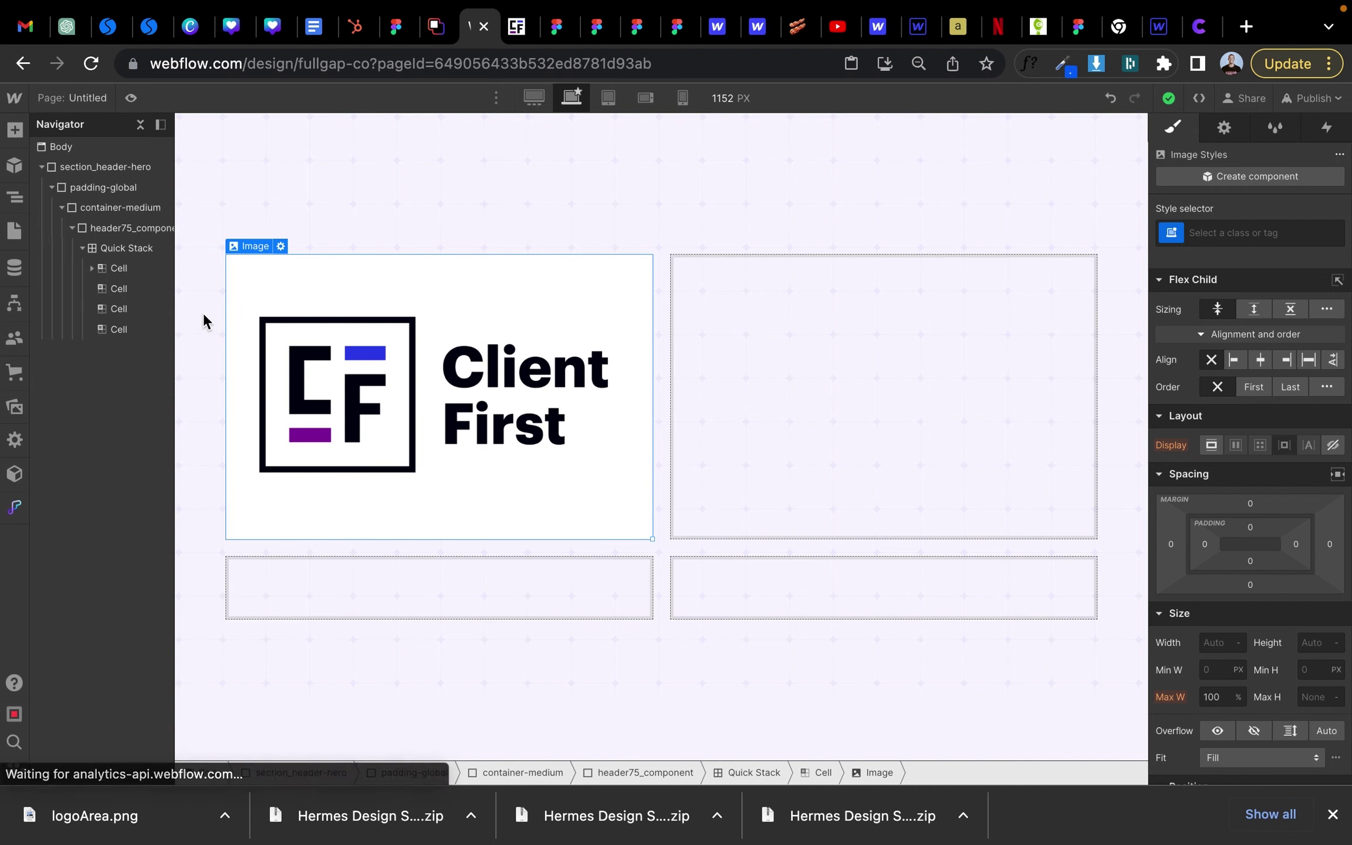
- Insert a Paragraph element into the second cell of the Quick Stack
click(130, 273)
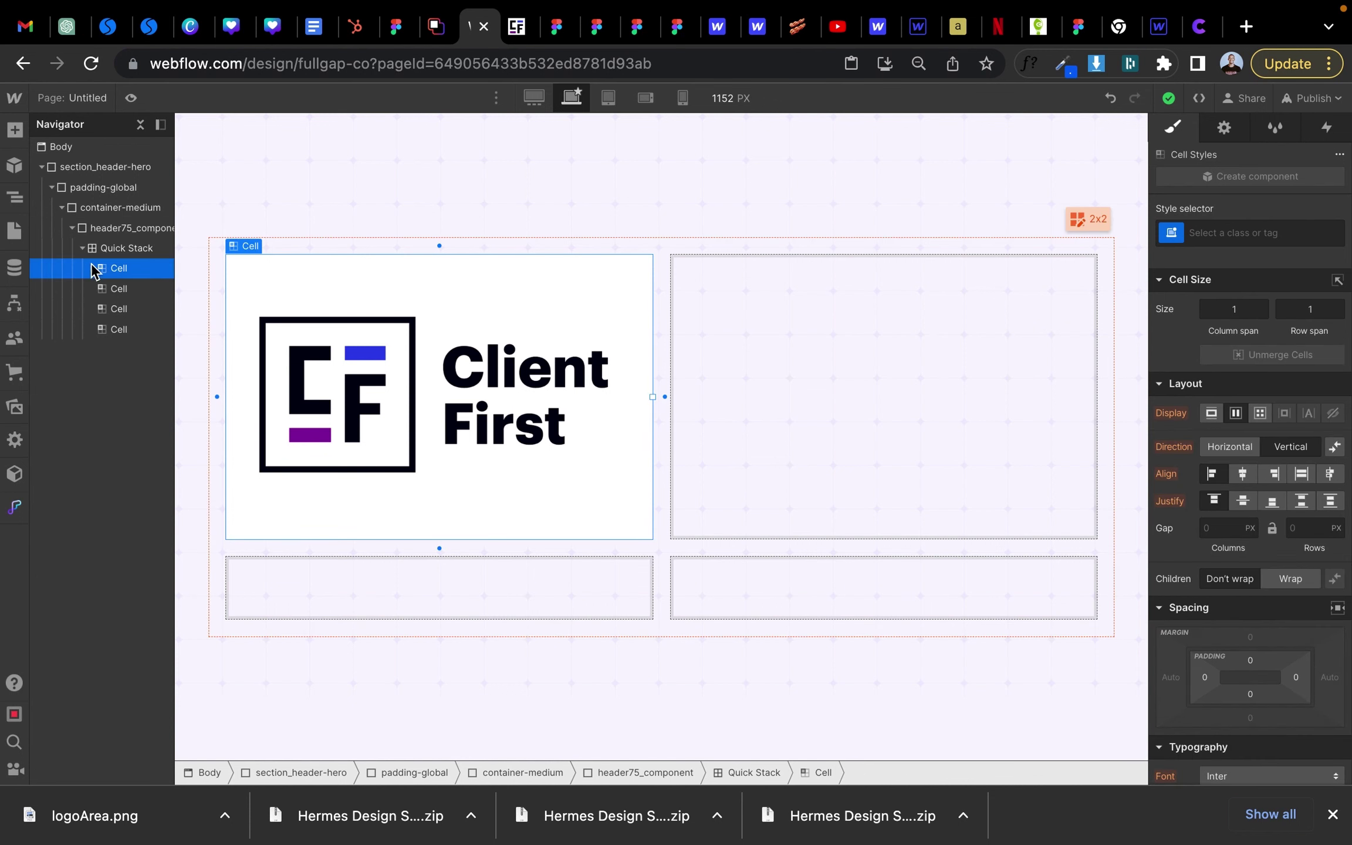
click(121, 252)
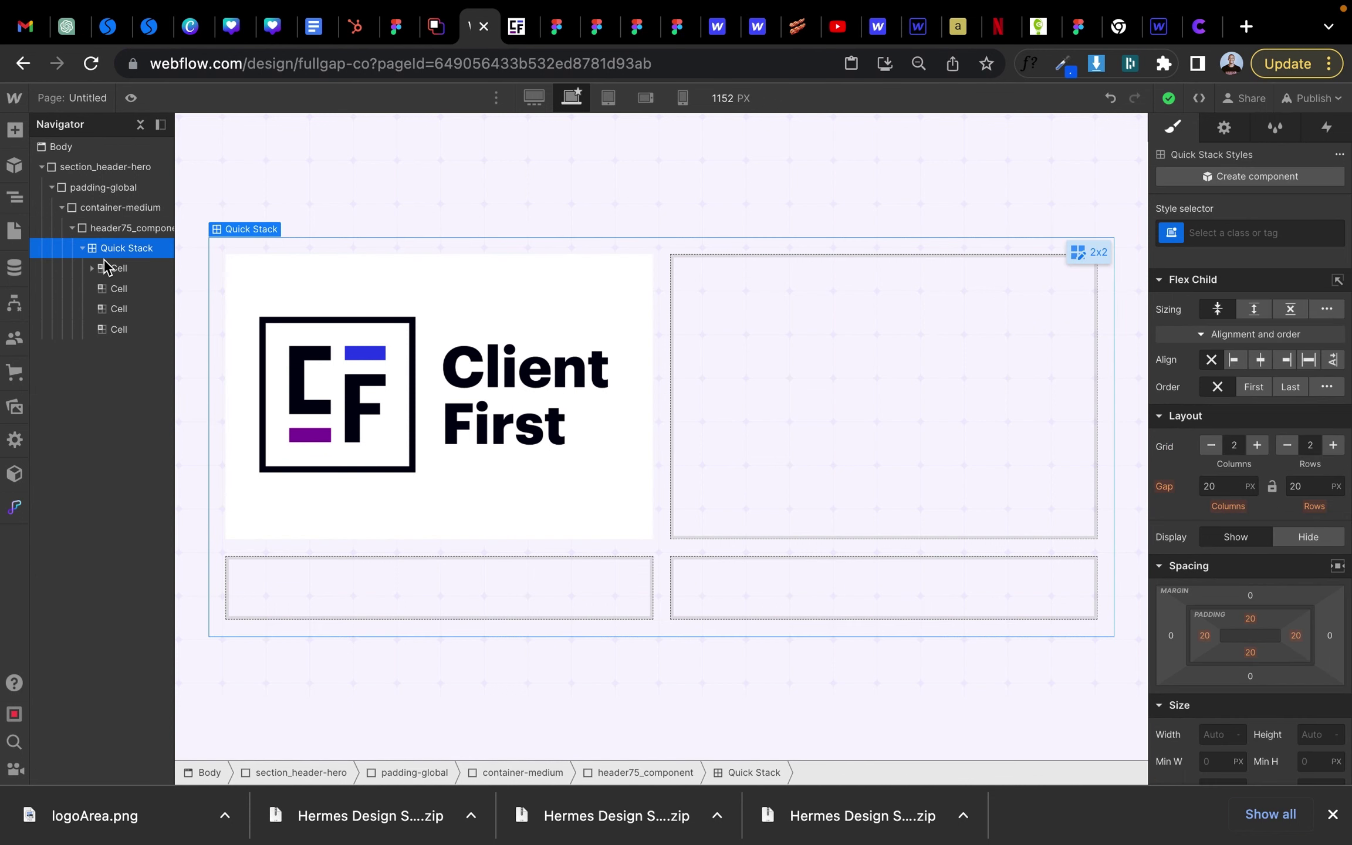
click(119, 288)
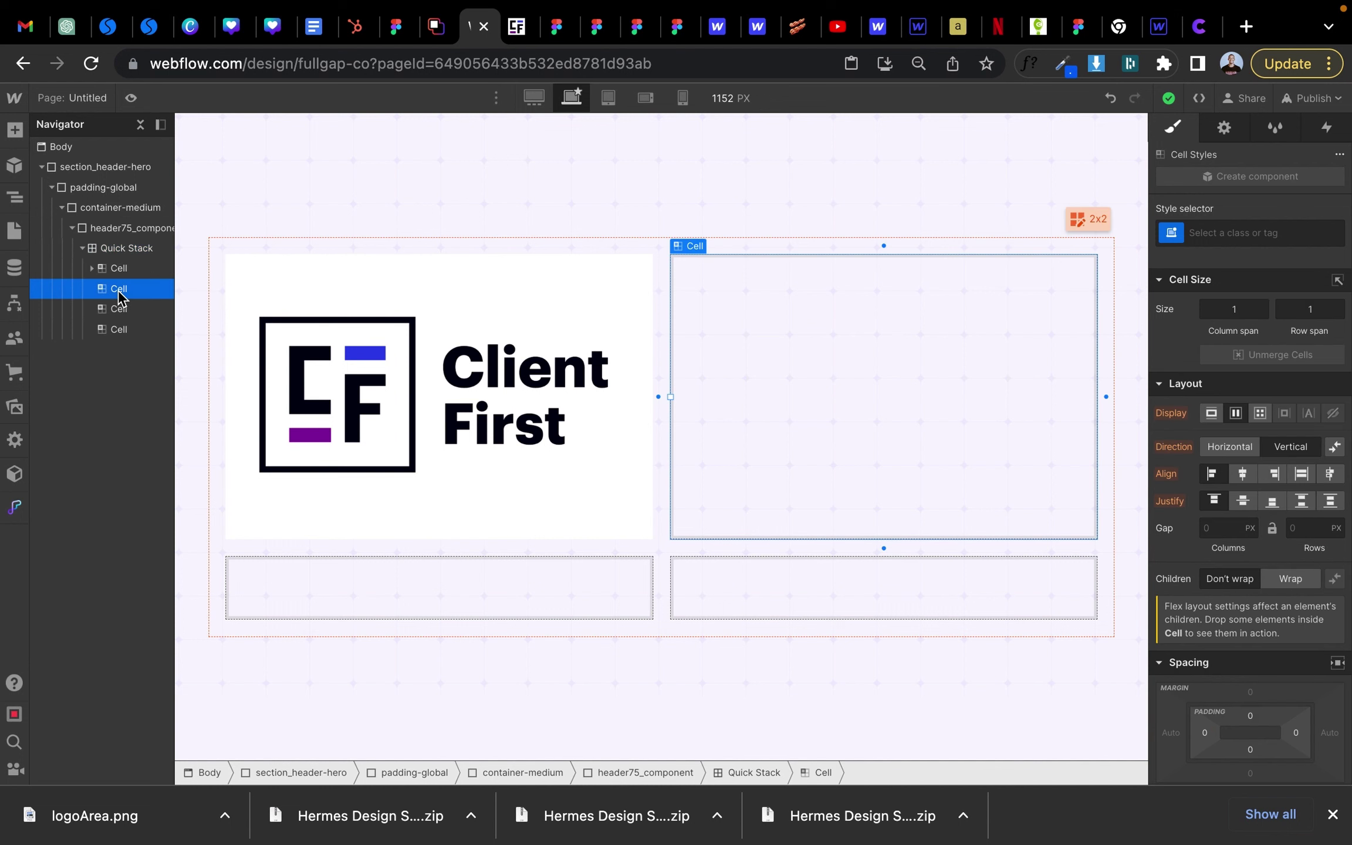
click(16, 129)
scroll(139, 580, down, 6)
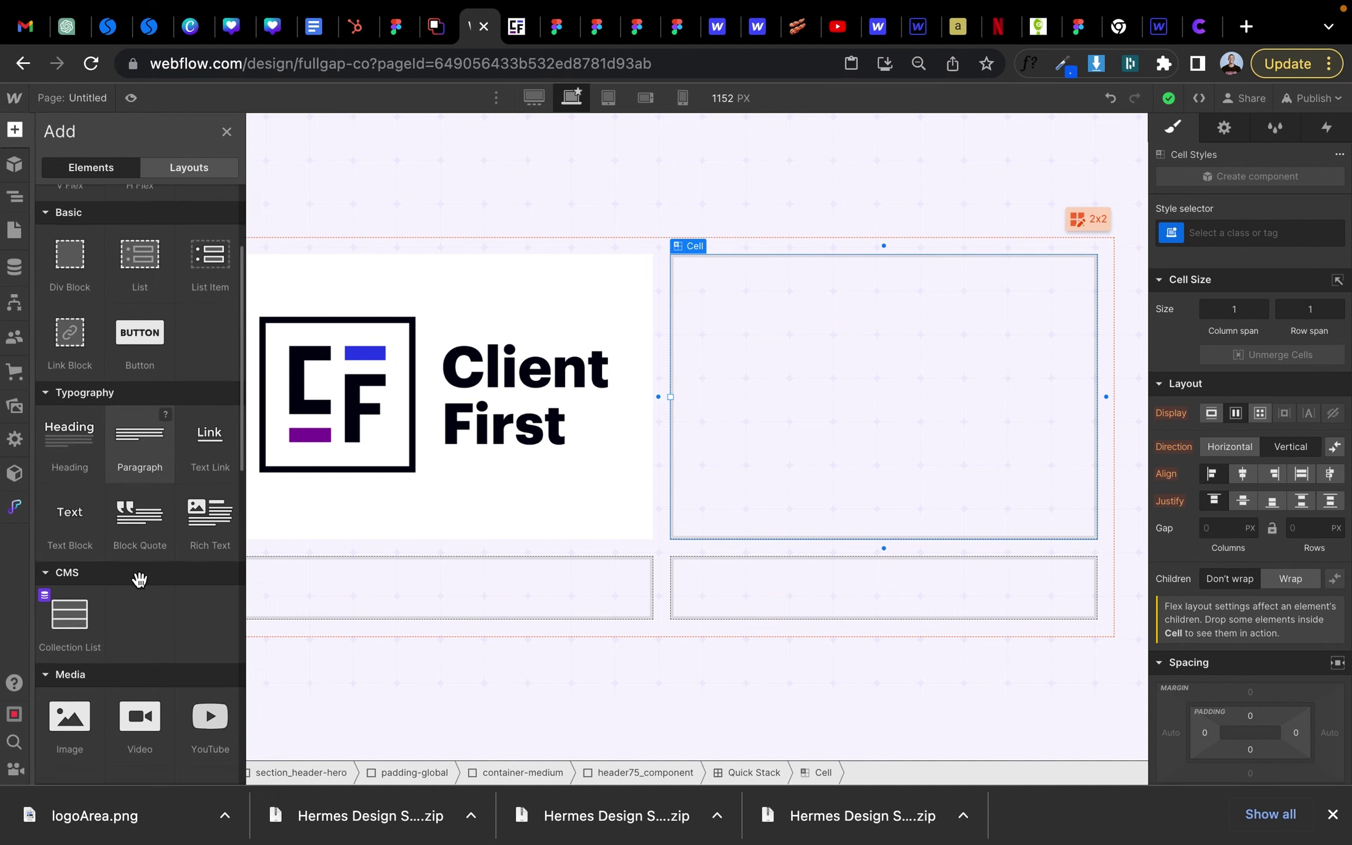
scroll(140, 580, down, 1)
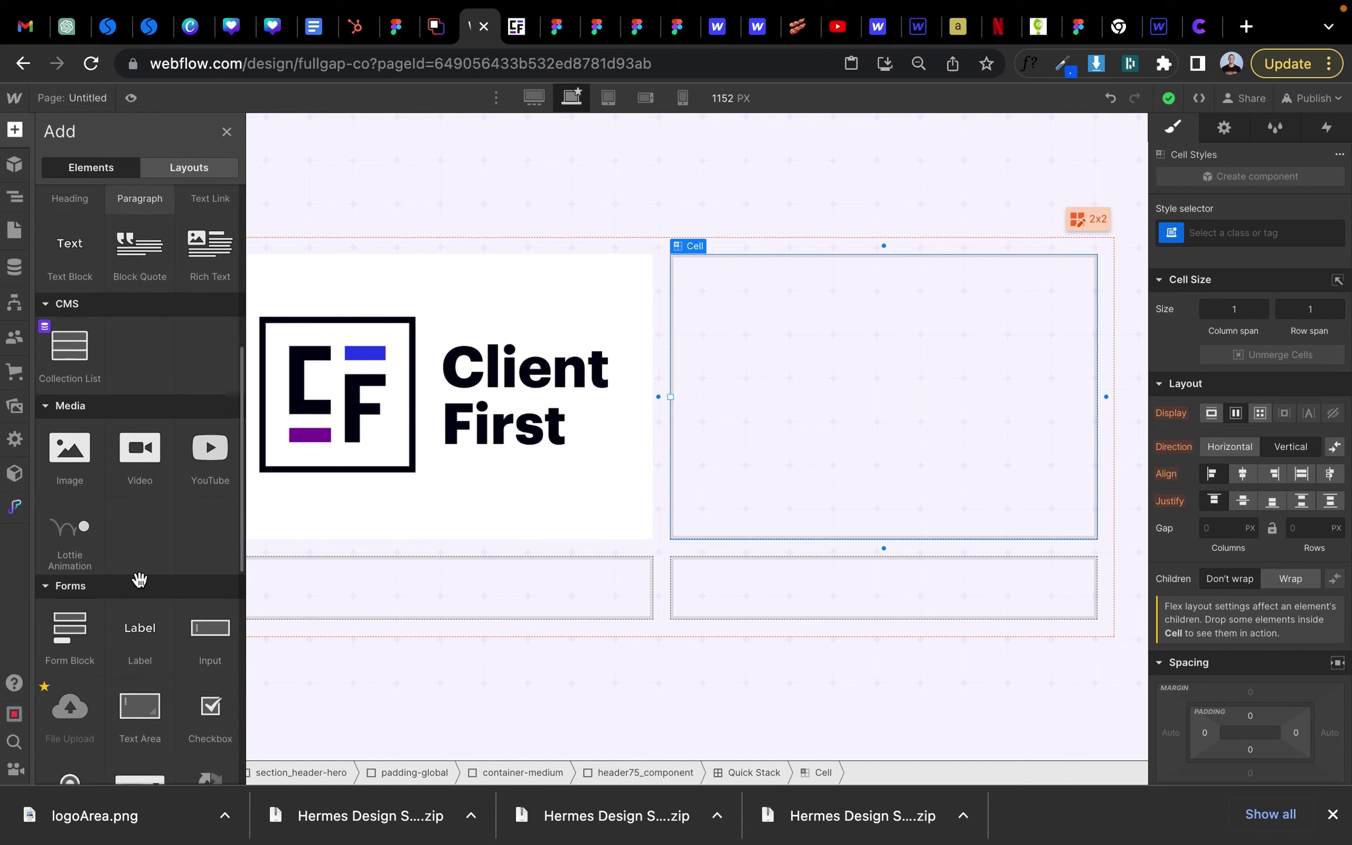
scroll(155, 641, down, 1)
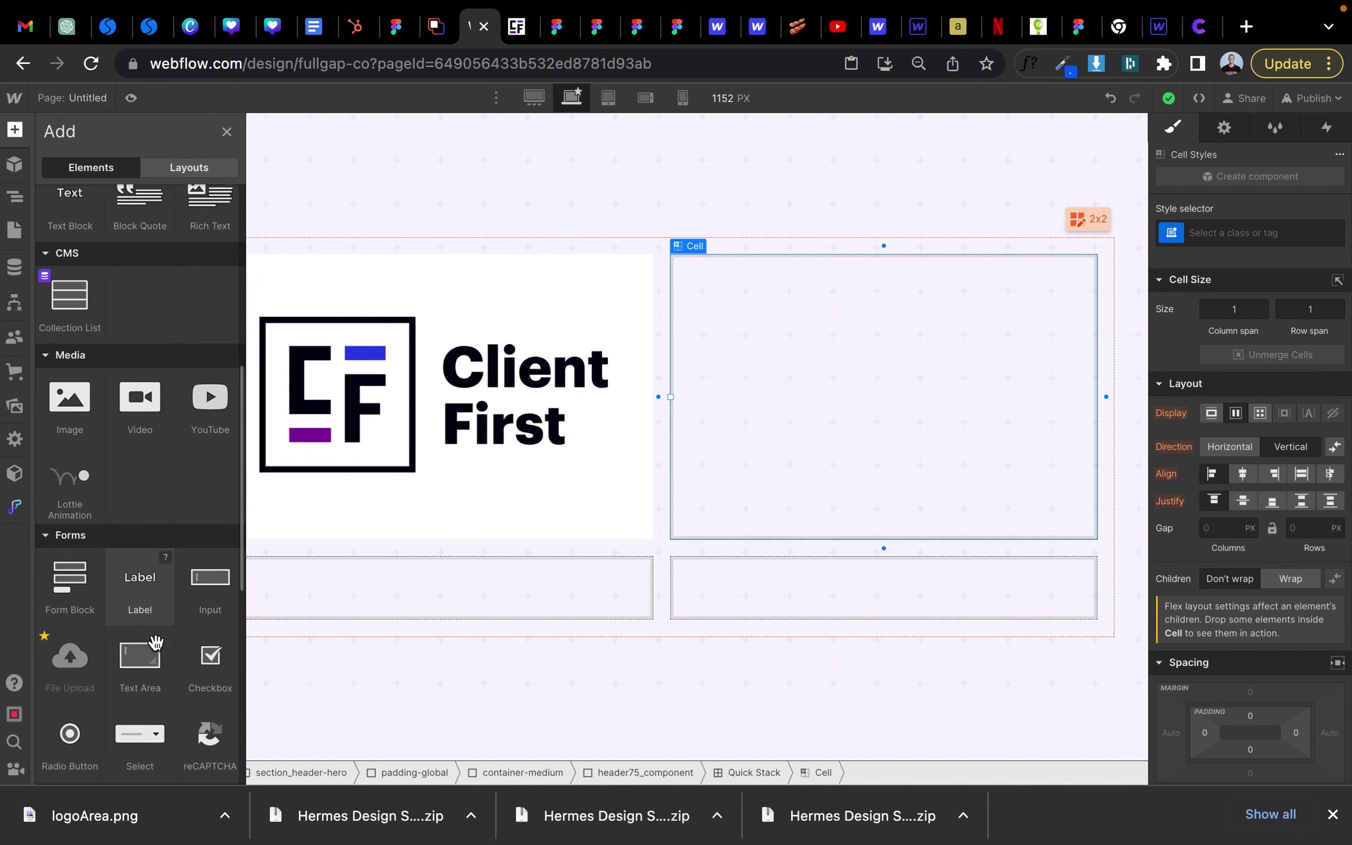
scroll(118, 557, up, 5)
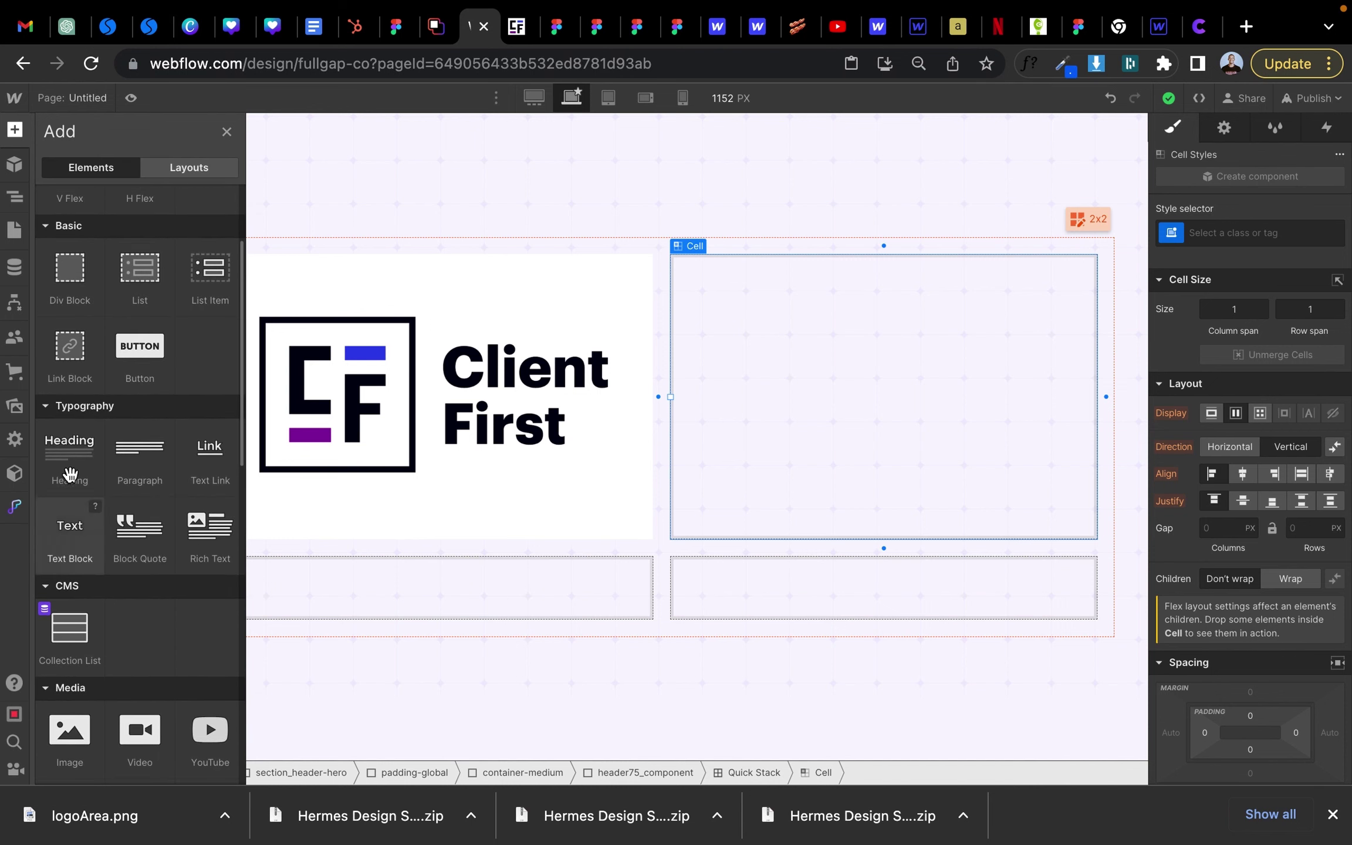
click(139, 452)
click(716, 351)
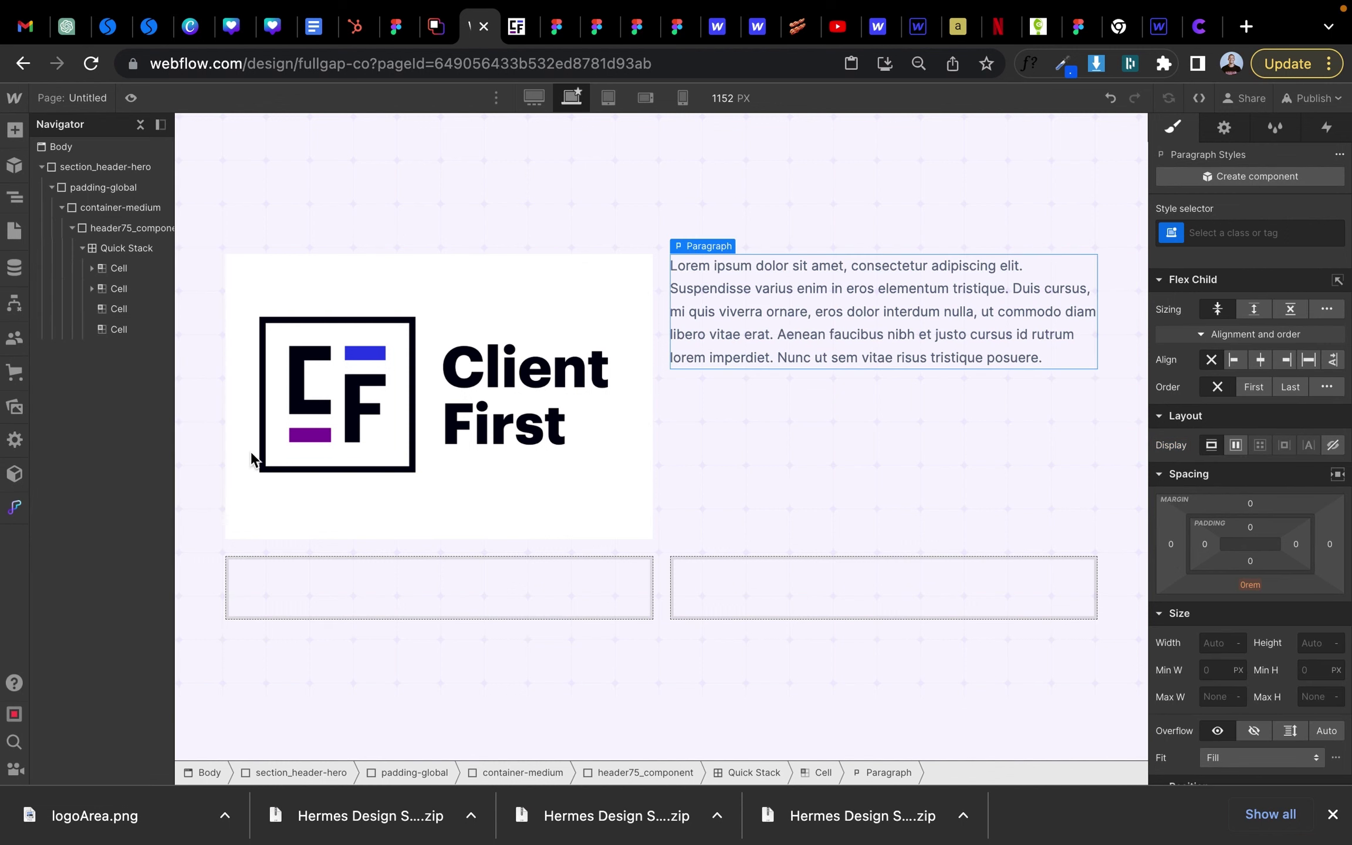
- Insert a Button element into the third cell of the Quick Stack, below the image
click(449, 607)
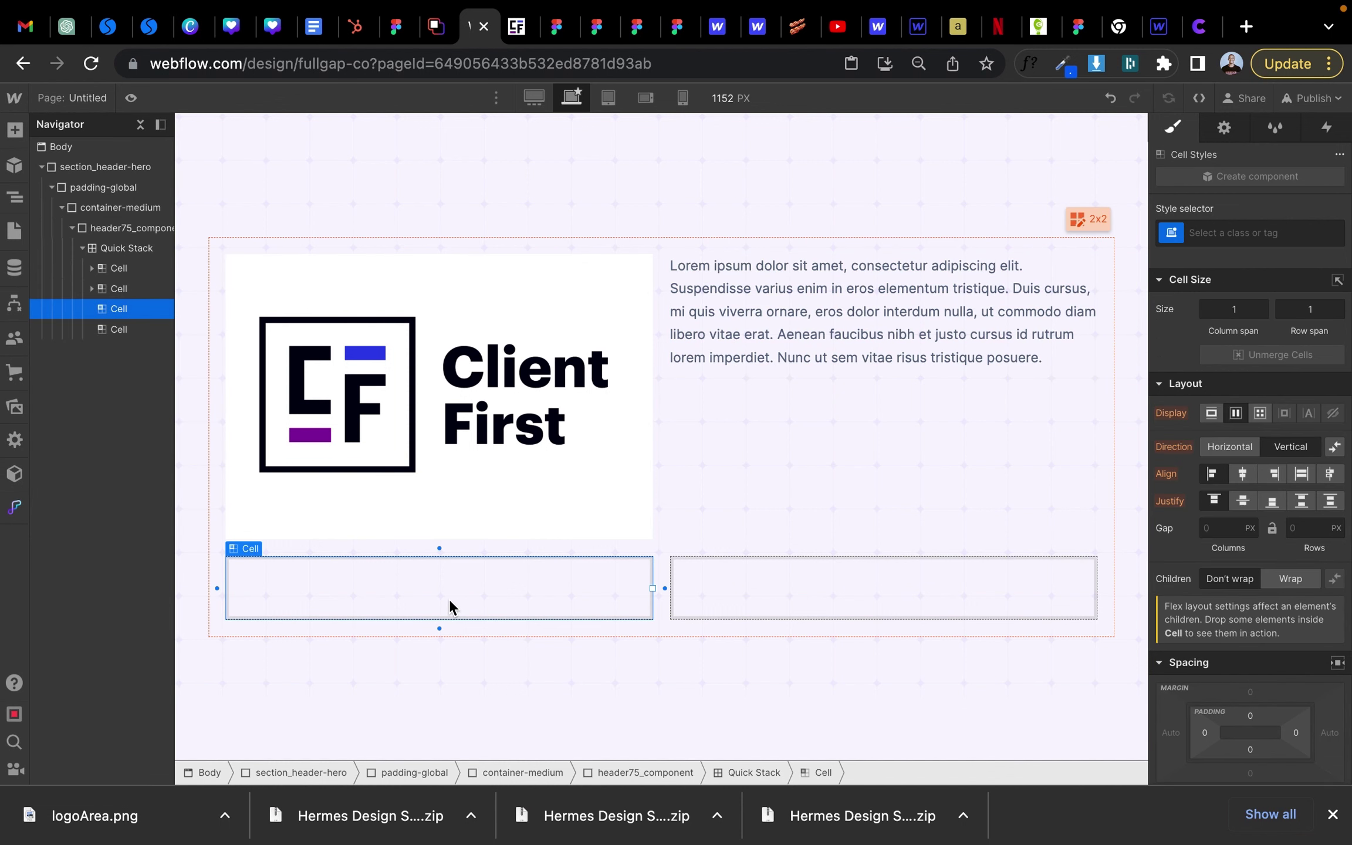
click(13, 130)
scroll(124, 467, down, 2)
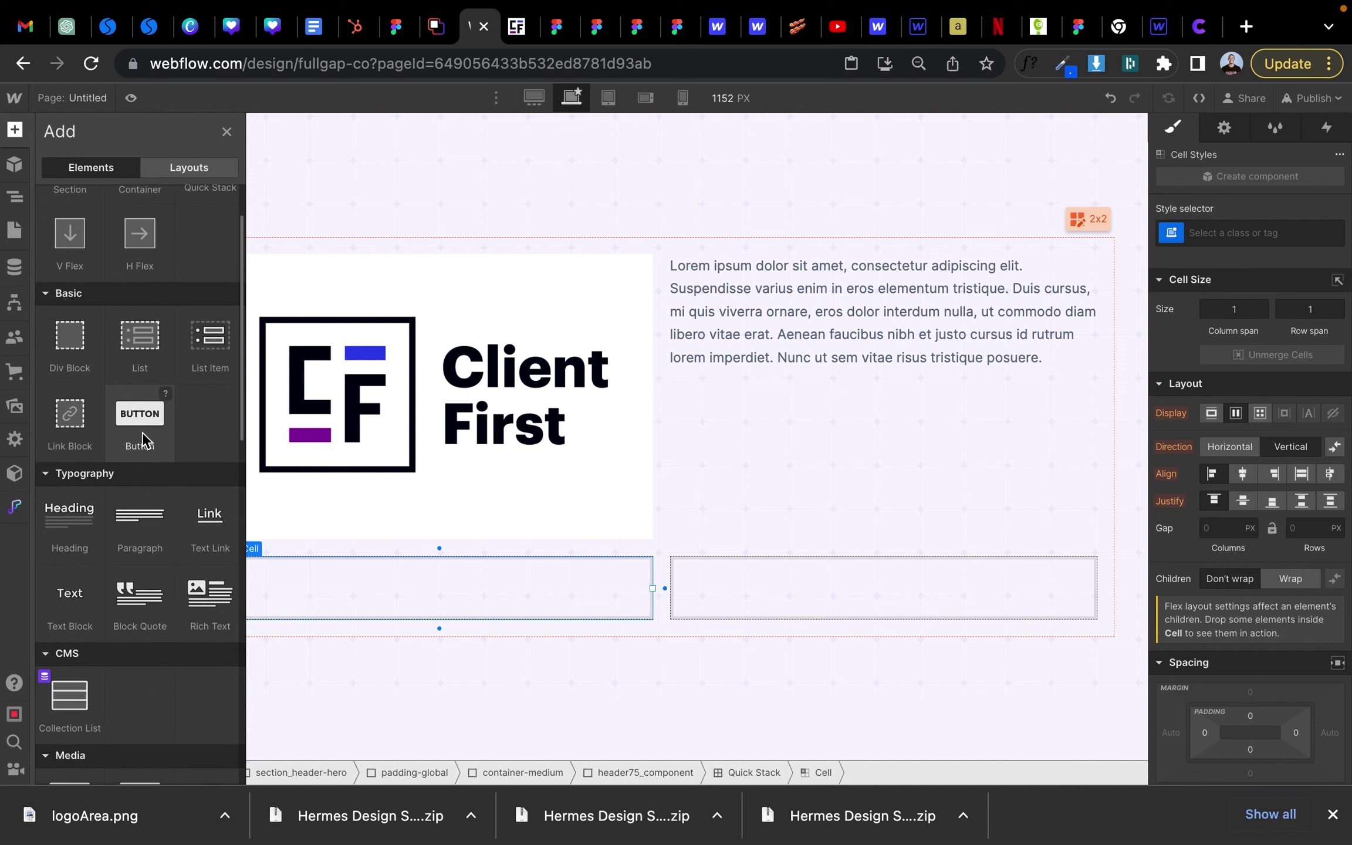
click(140, 434)
click(416, 400)
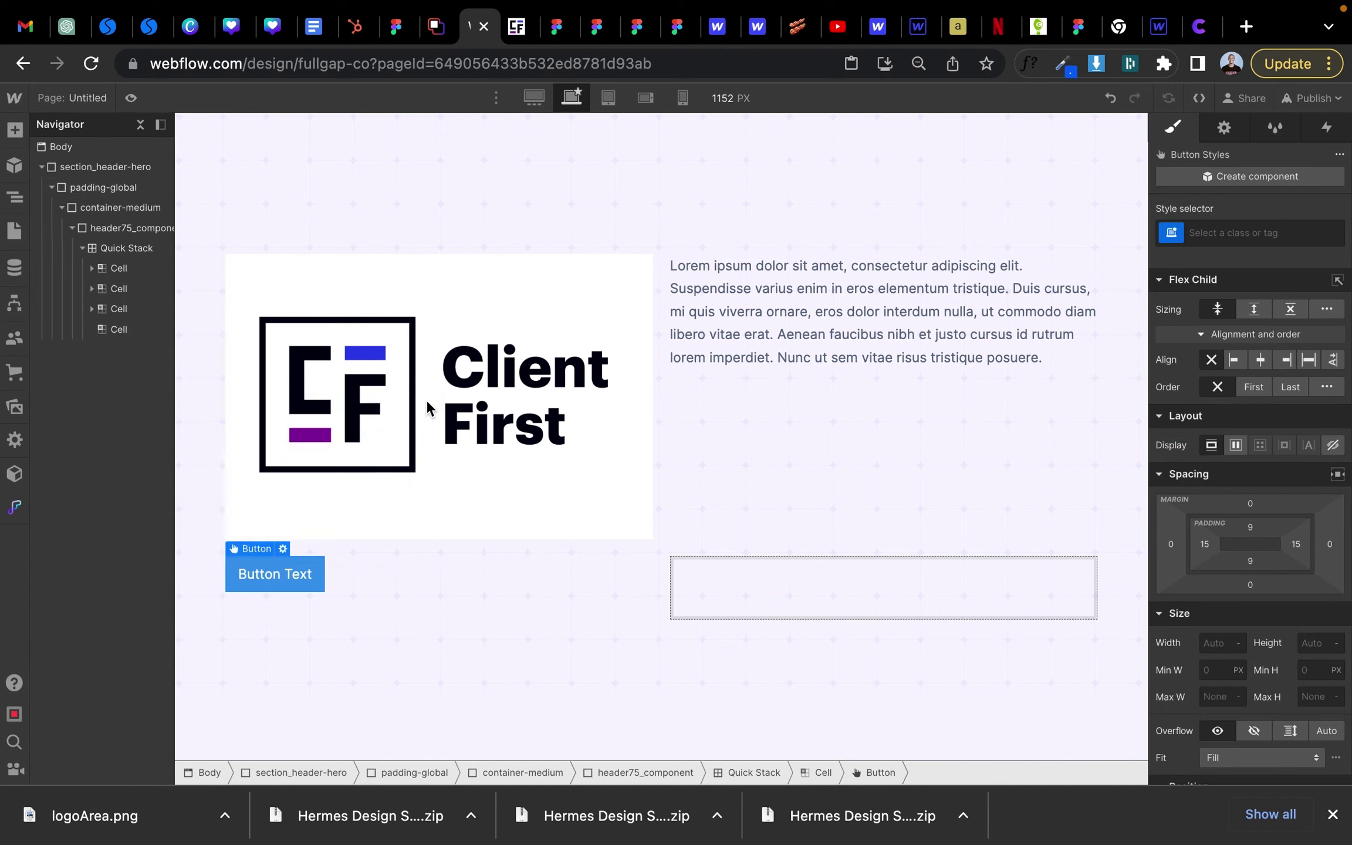
- Look through the first three cells of the Quick Stack and collapse it in the element tree
click(118, 268)
click(117, 288)
click(116, 309)
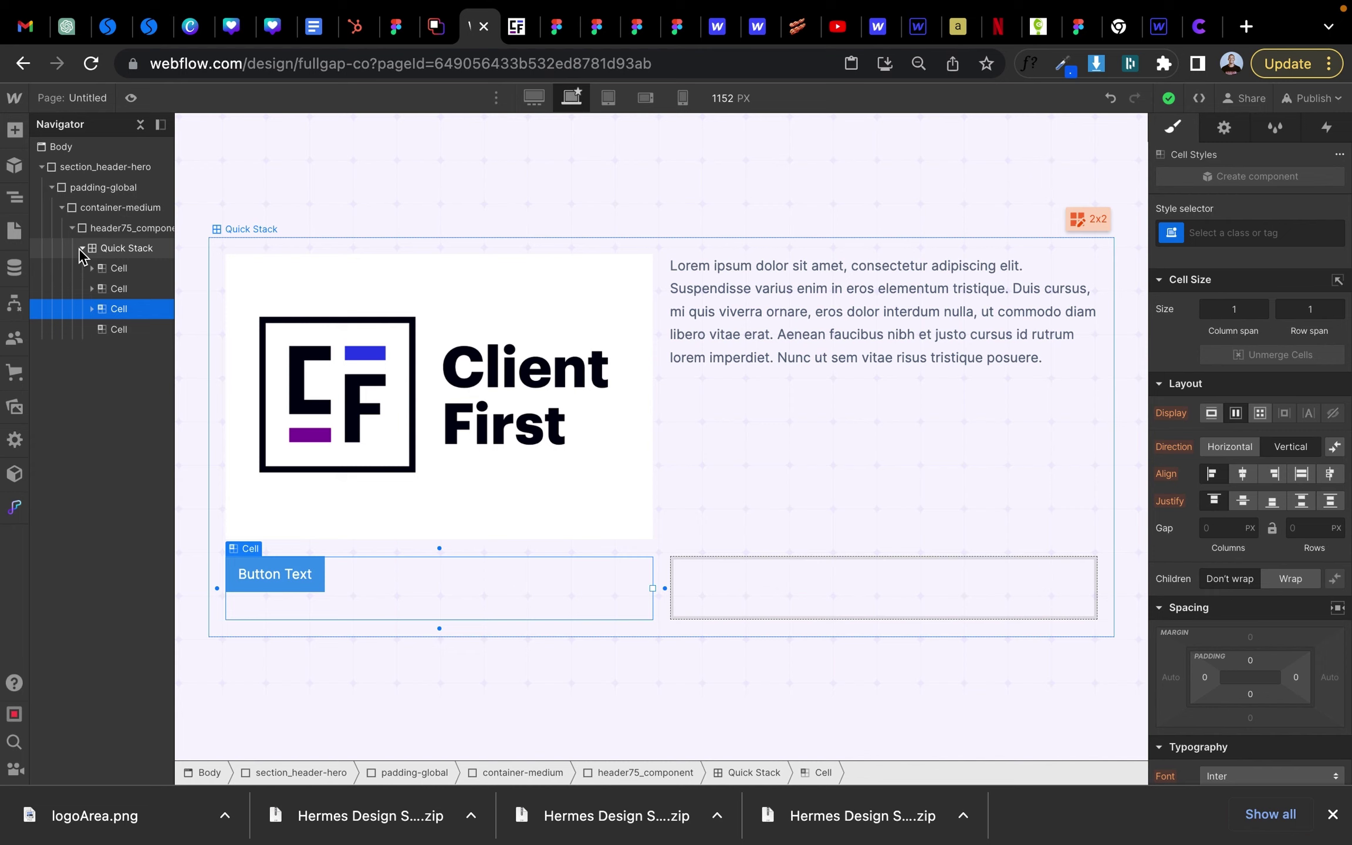
click(83, 248)
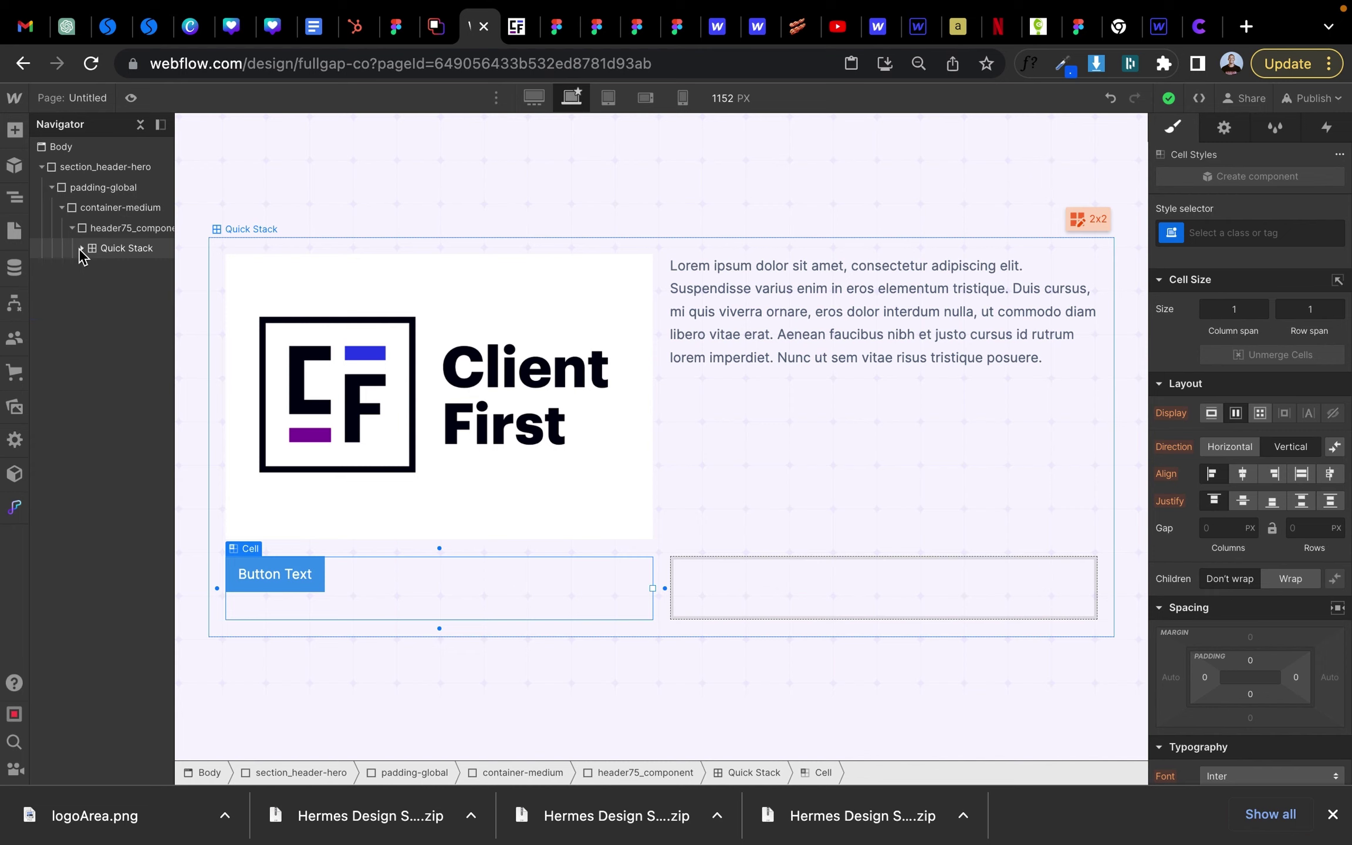
- Insert a Div Block into header75_component, below the Quick Stack
click(104, 229)
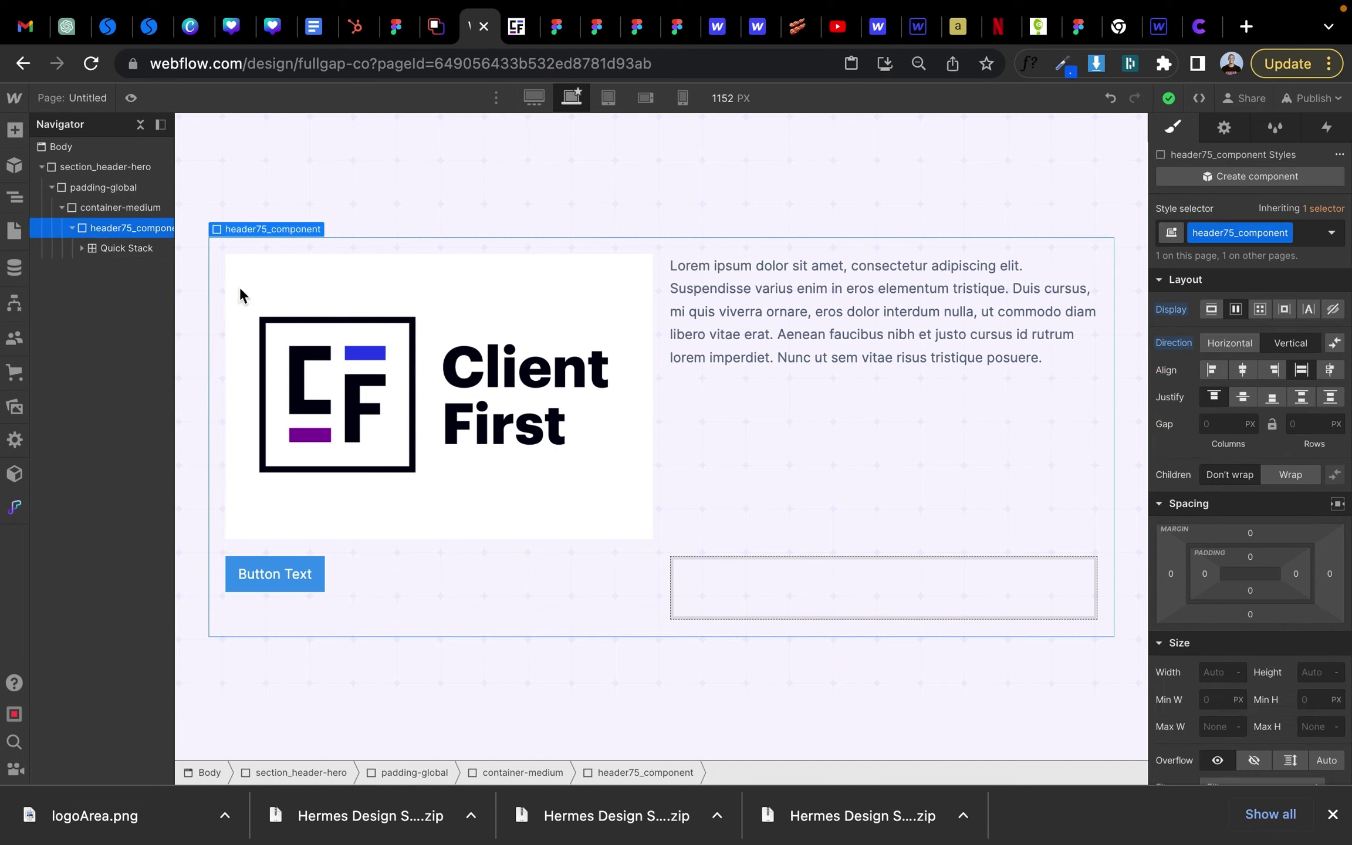
click(15, 129)
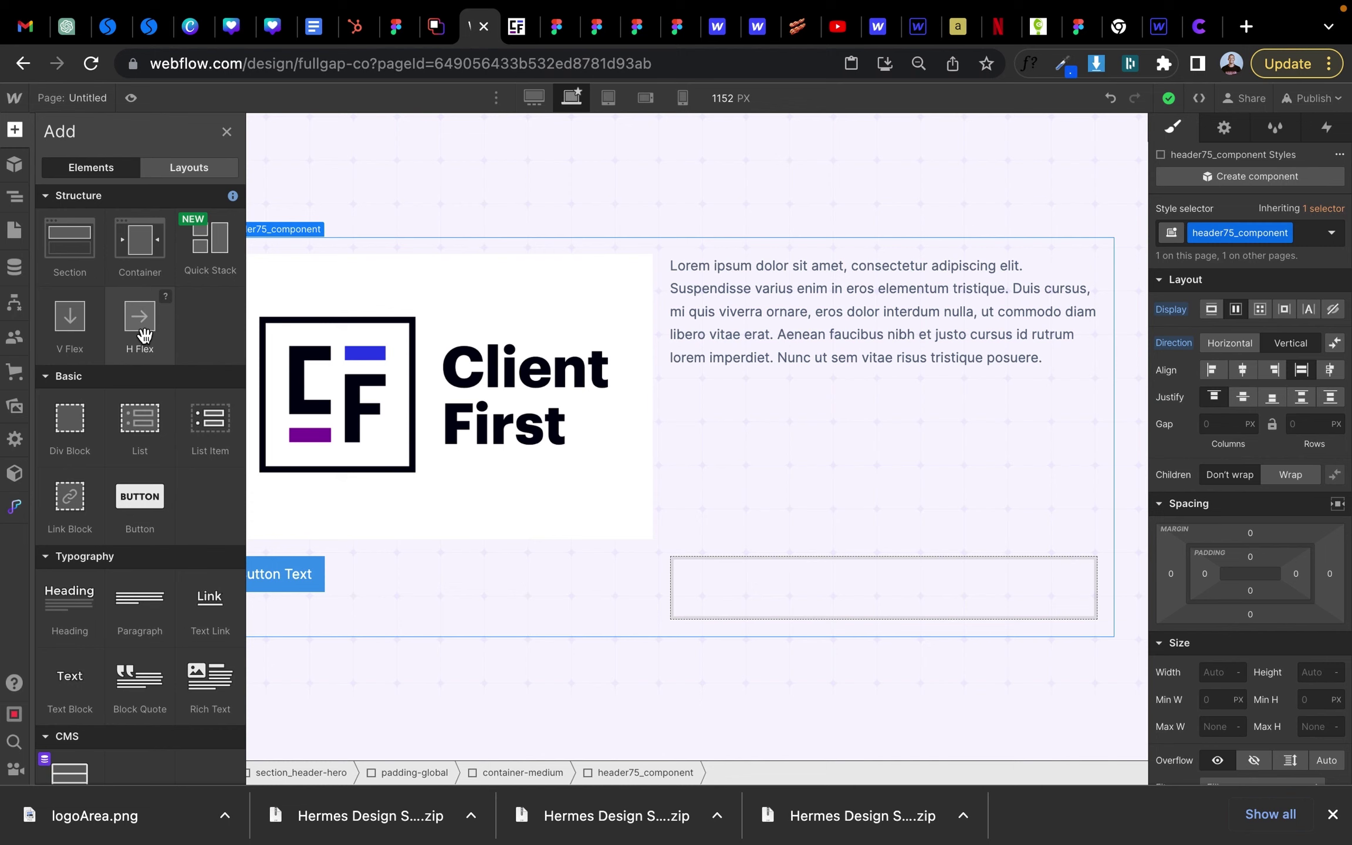
scroll(115, 487, down, 3)
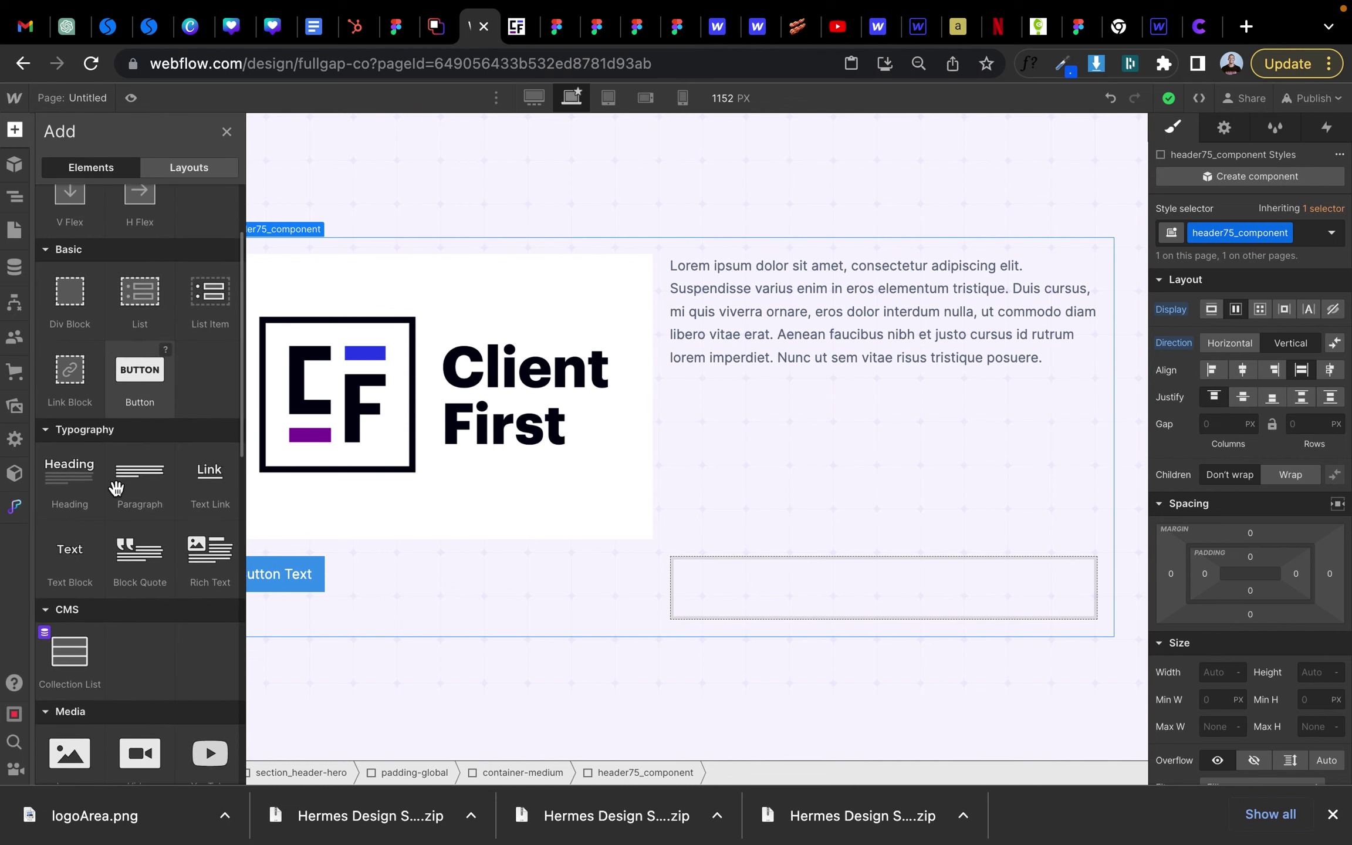
scroll(116, 487, down, 4)
scroll(116, 487, up, 7)
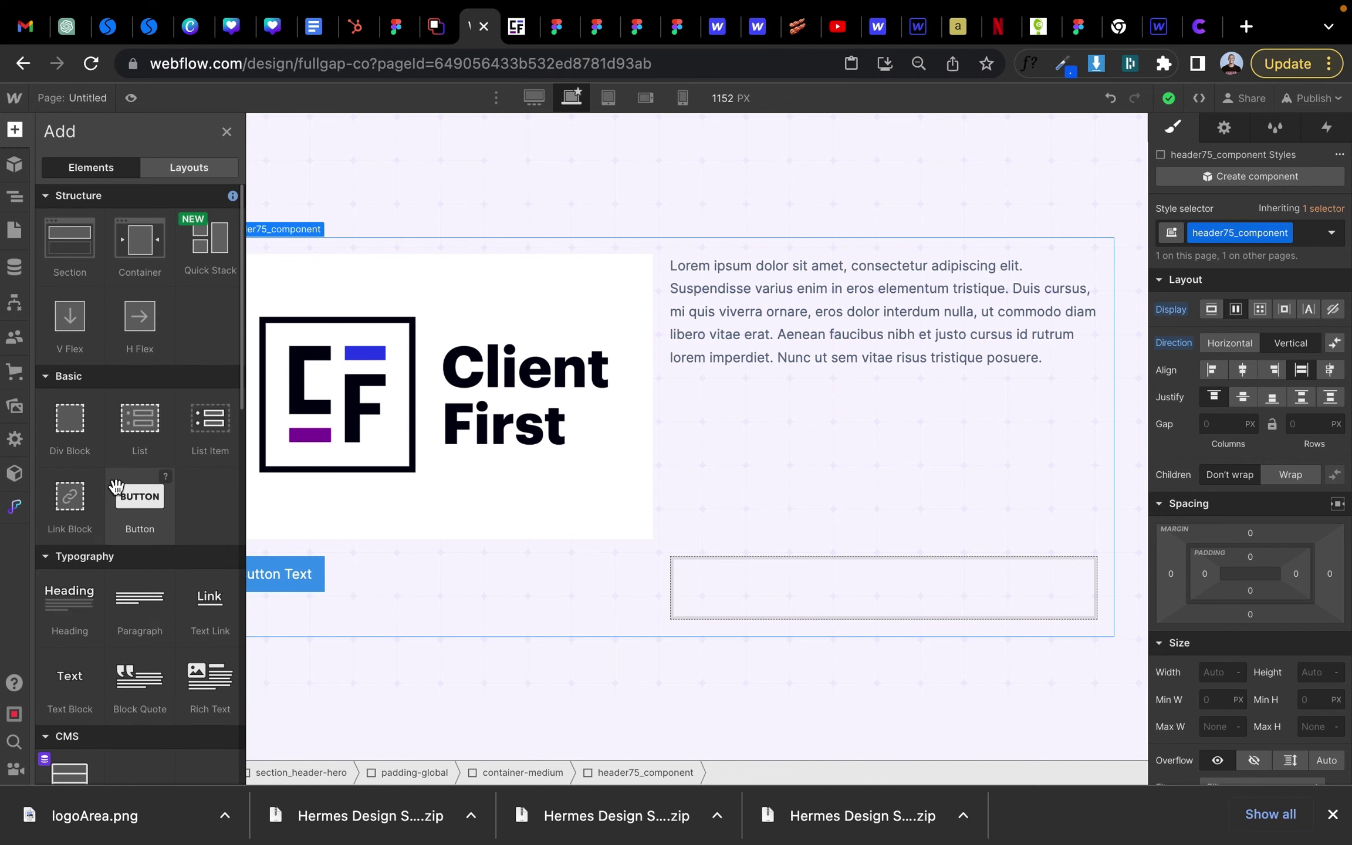
click(67, 434)
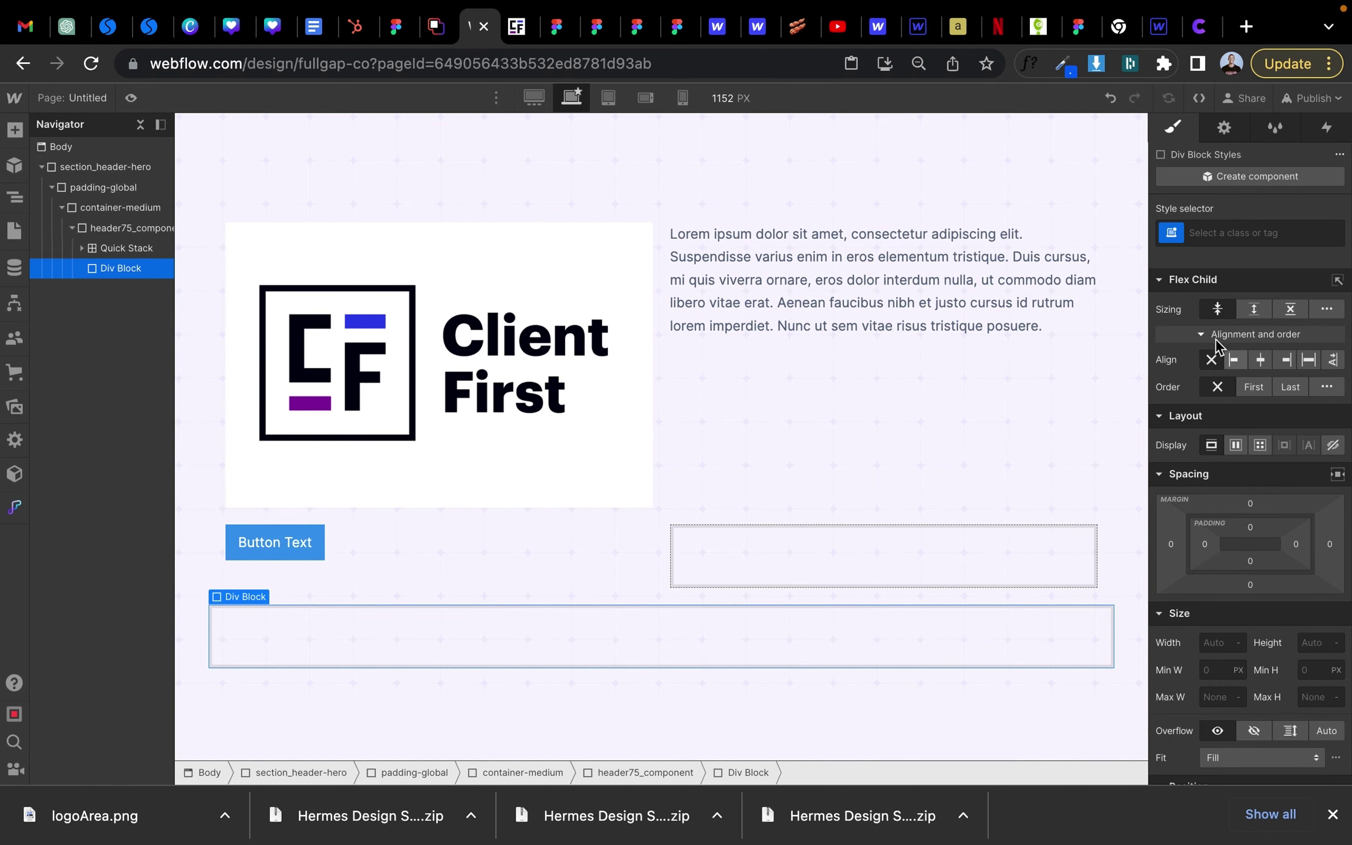
- Try a flex display with vertical direction on the Div Block, and delete the block
click(1237, 446)
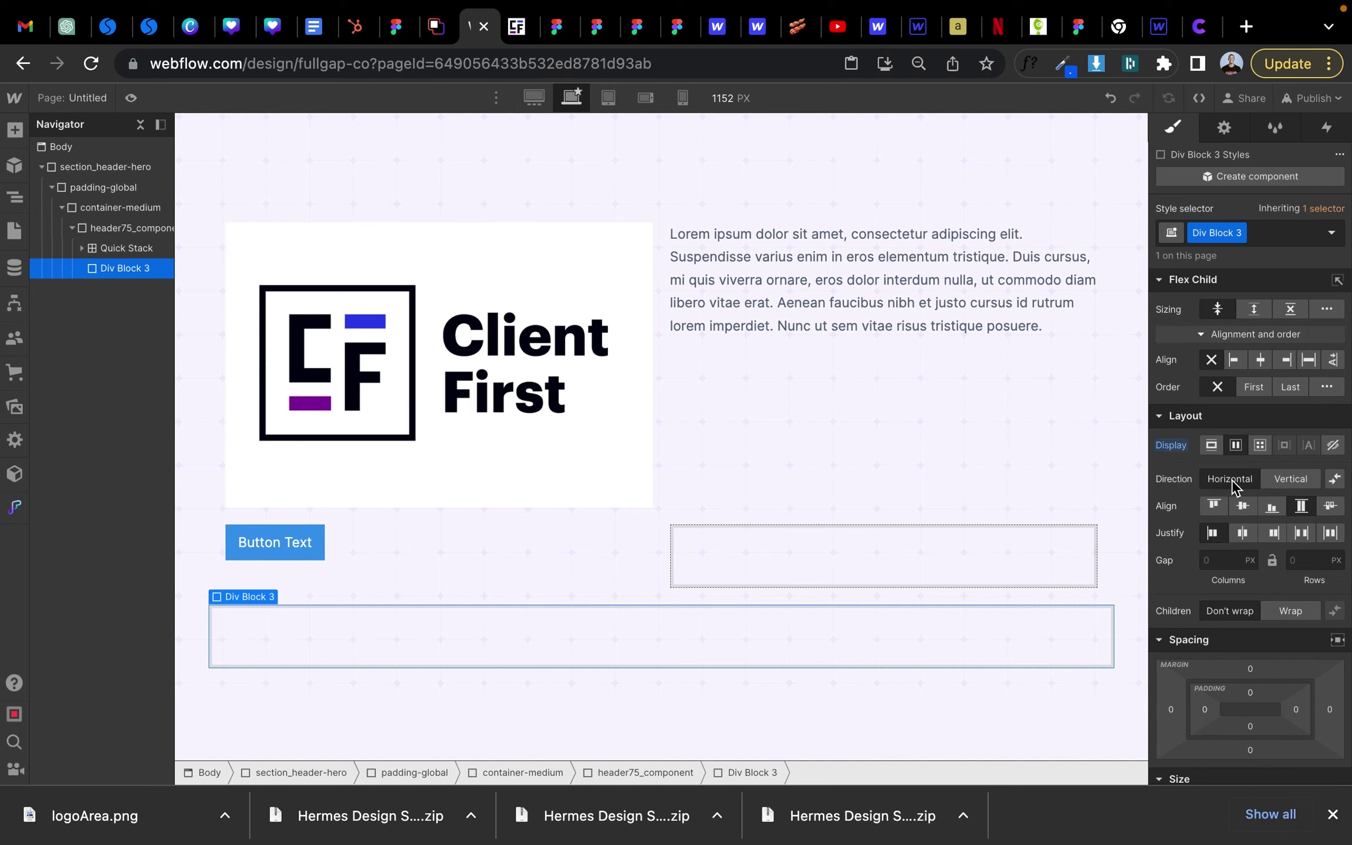
click(1287, 476)
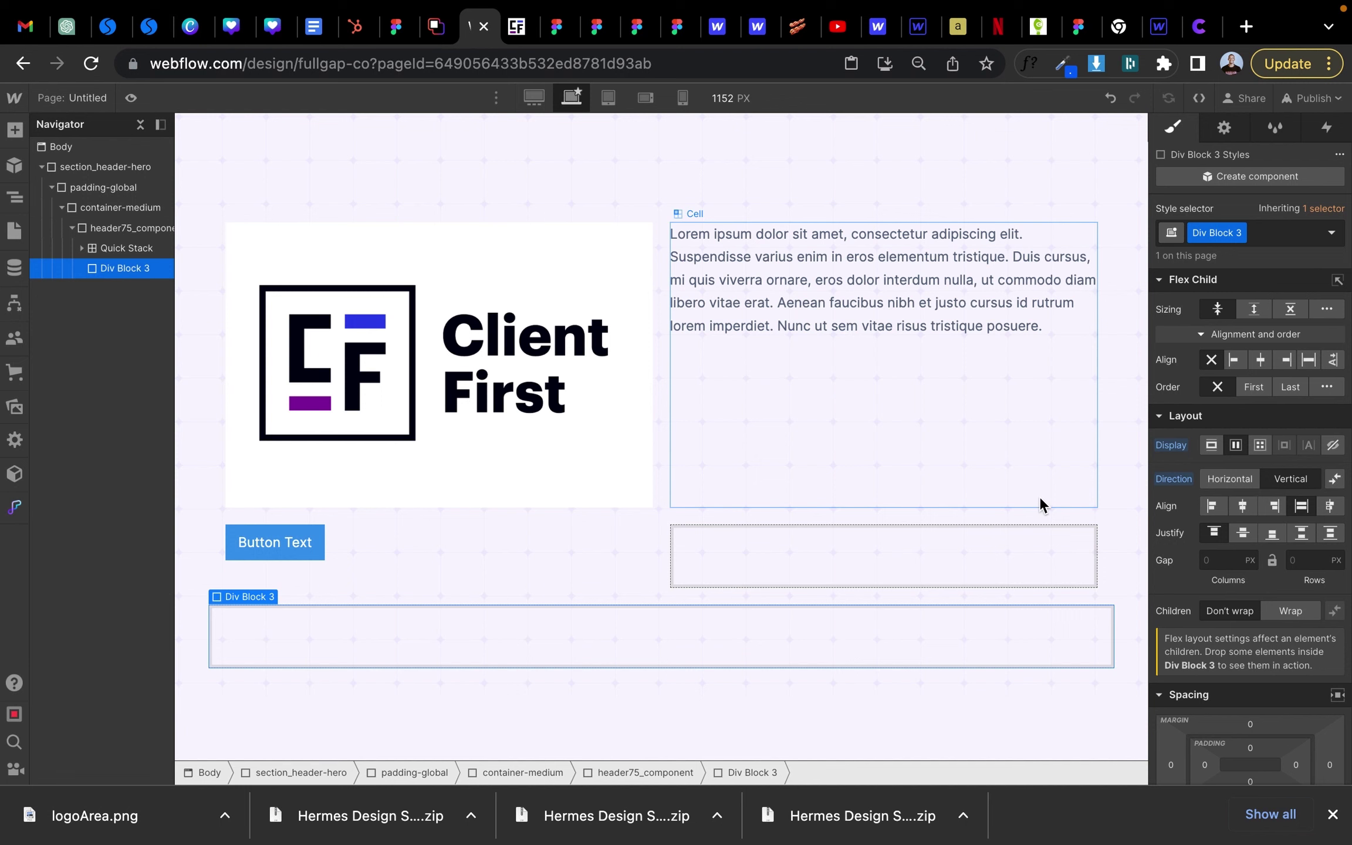
key(Delete)
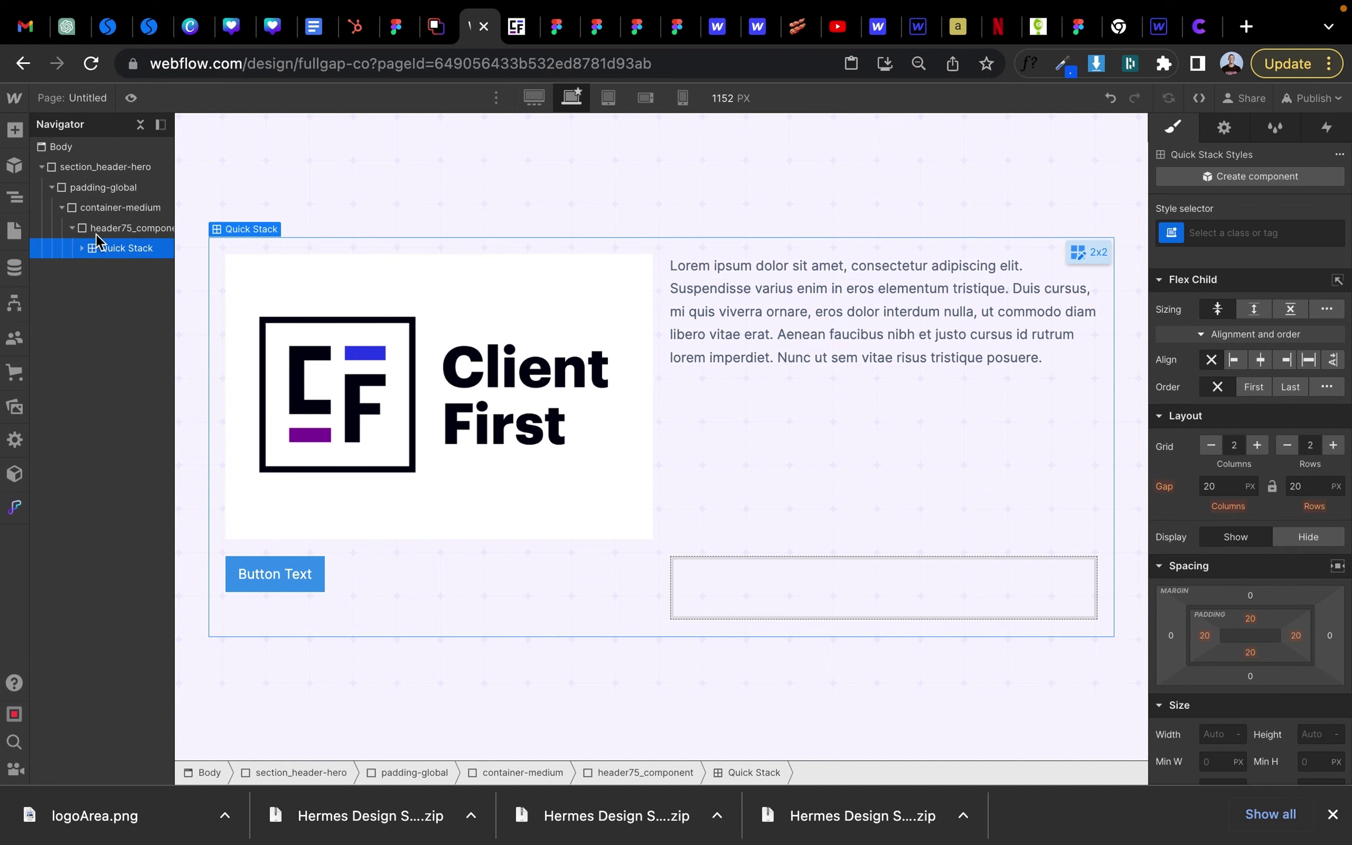
- Insert a V Flex element into header75_component, below the Quick Stack
key(Up)
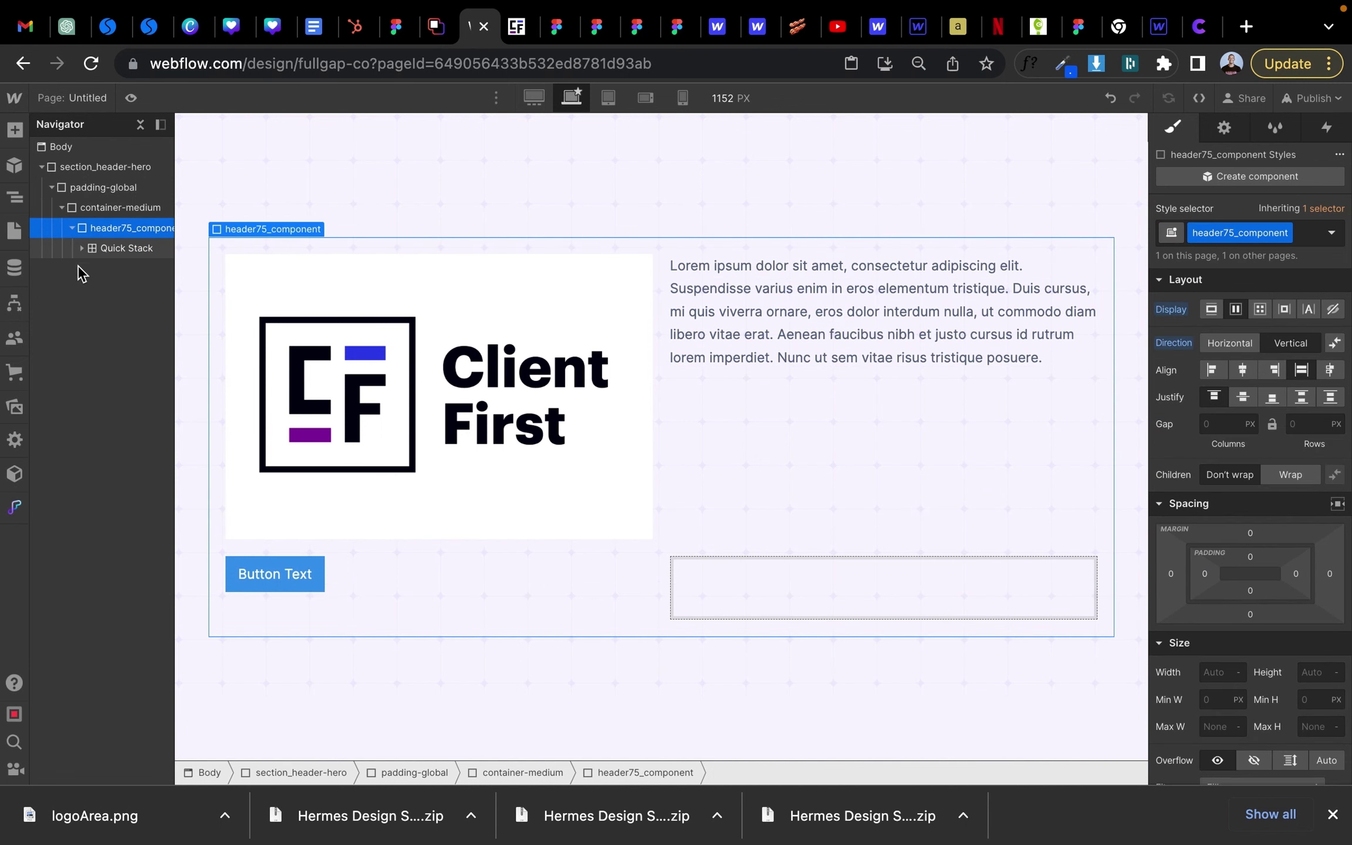
key(a)
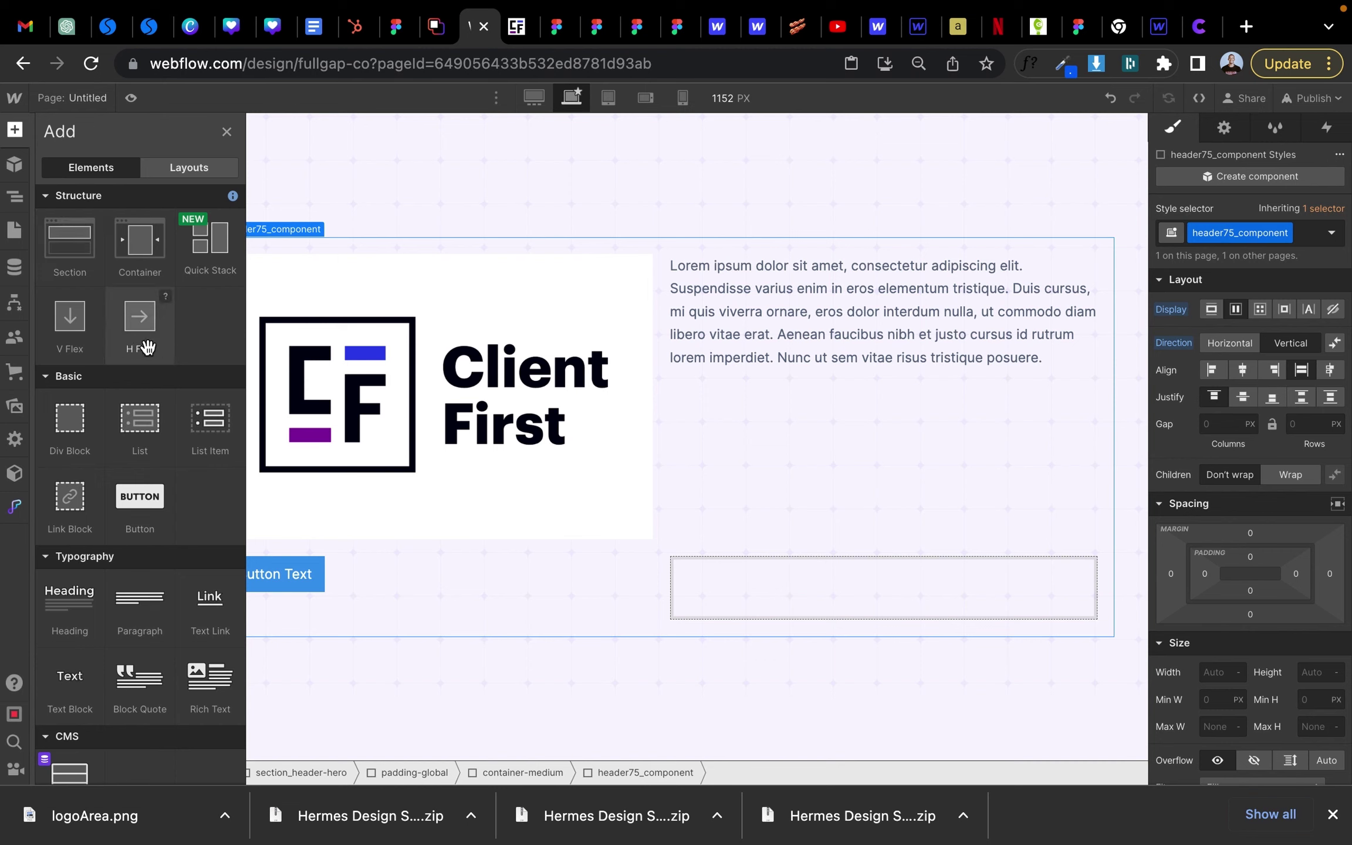
click(67, 330)
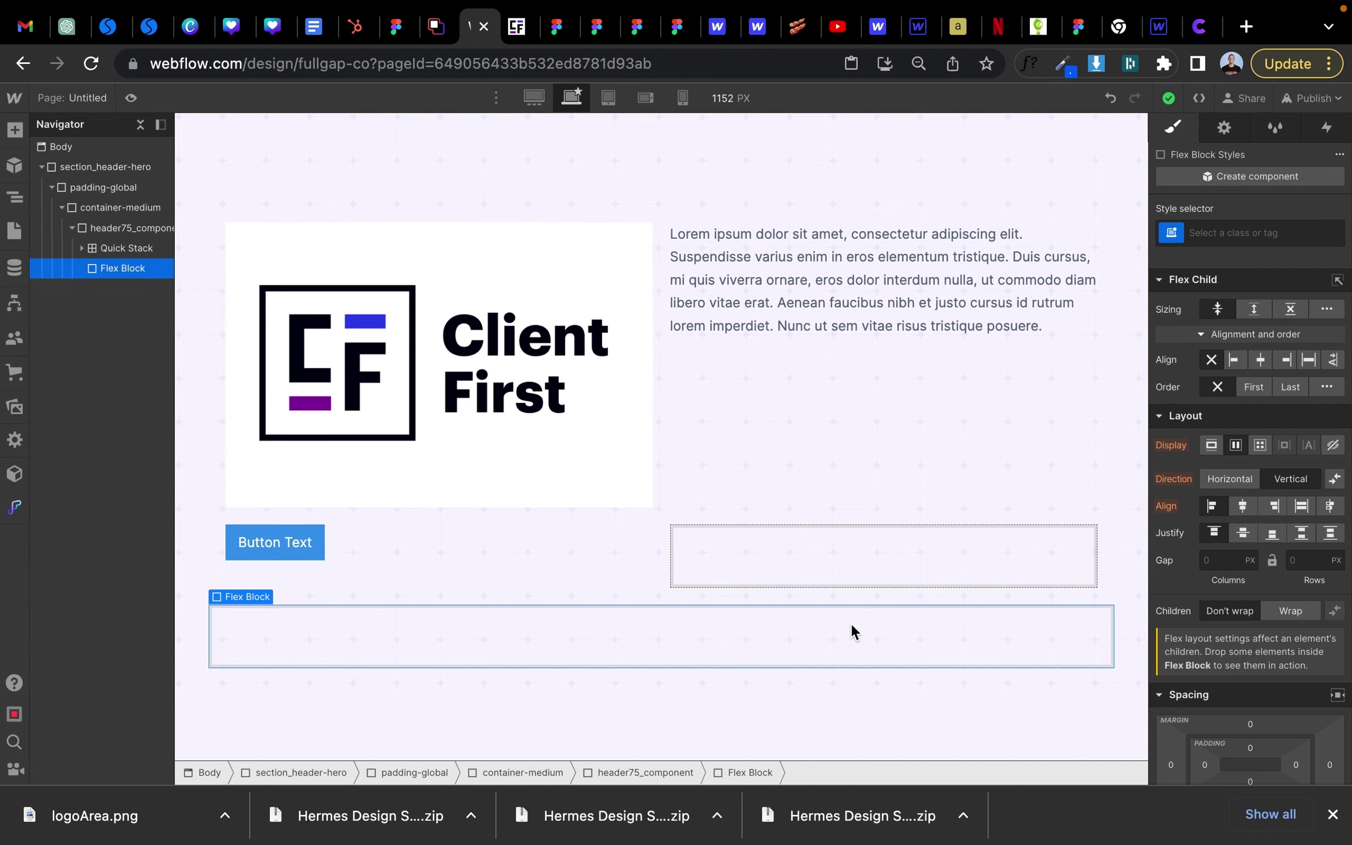
- Insert a Button and, below it, a Paragraph into the Flex Block
click(15, 129)
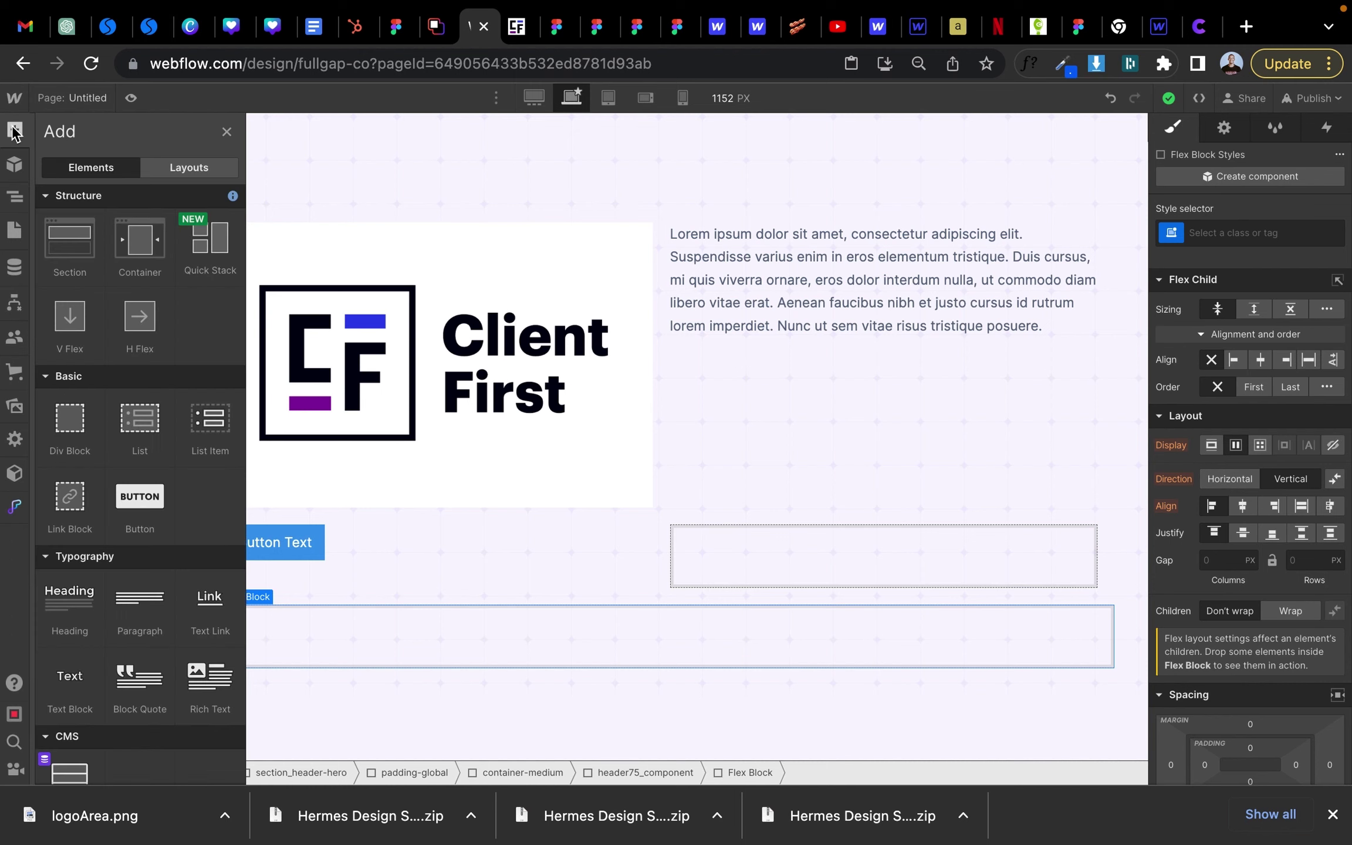
click(137, 502)
click(402, 465)
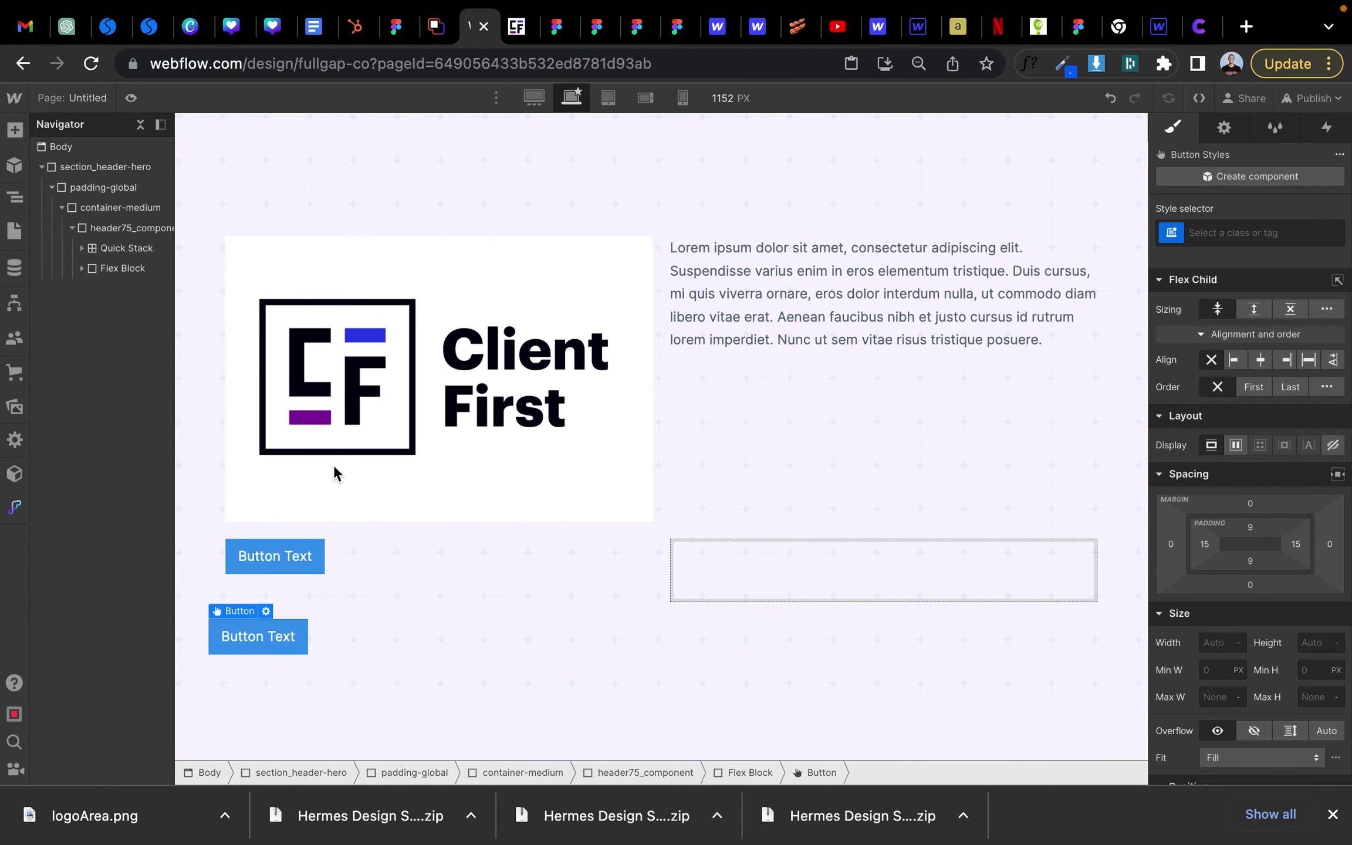
click(14, 132)
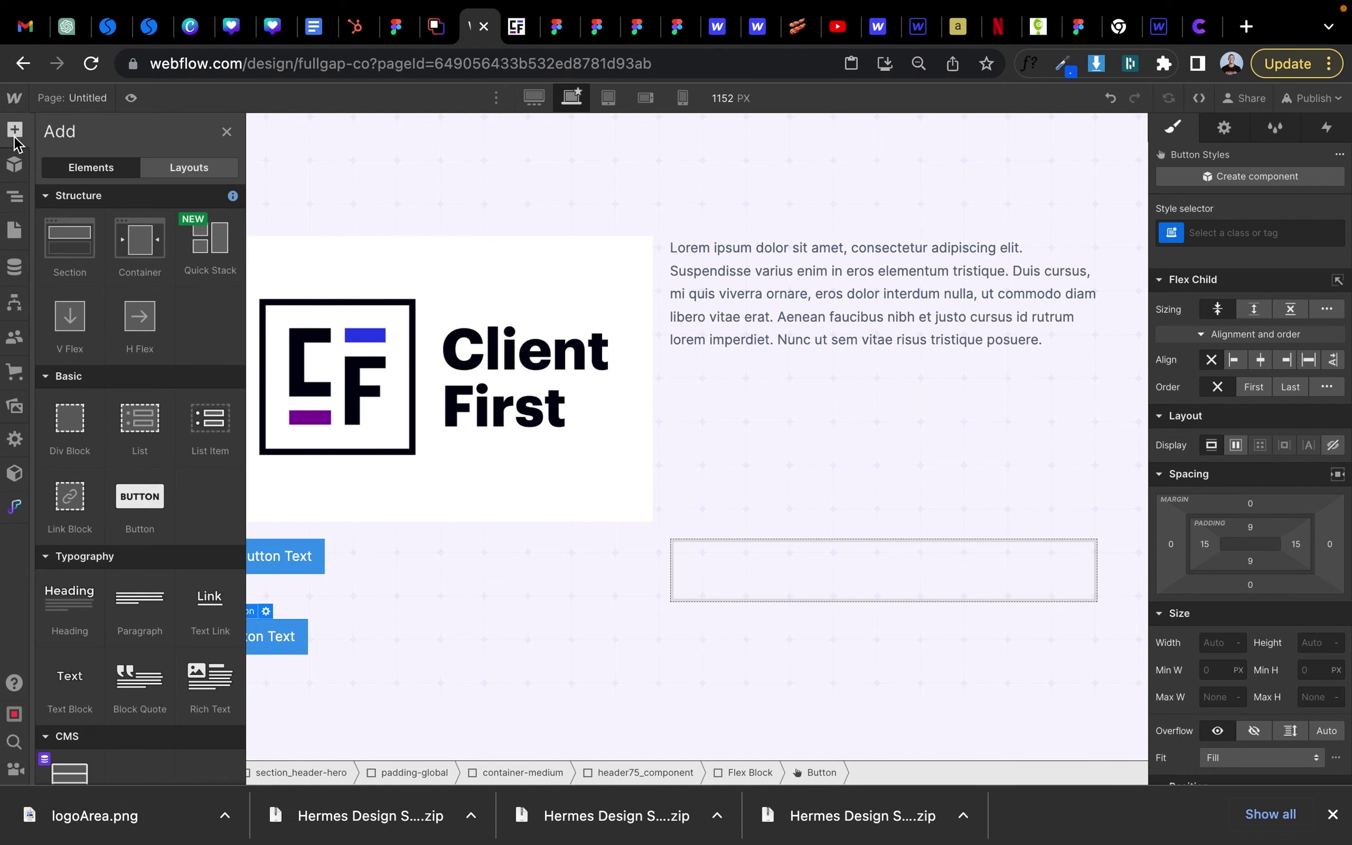
click(136, 607)
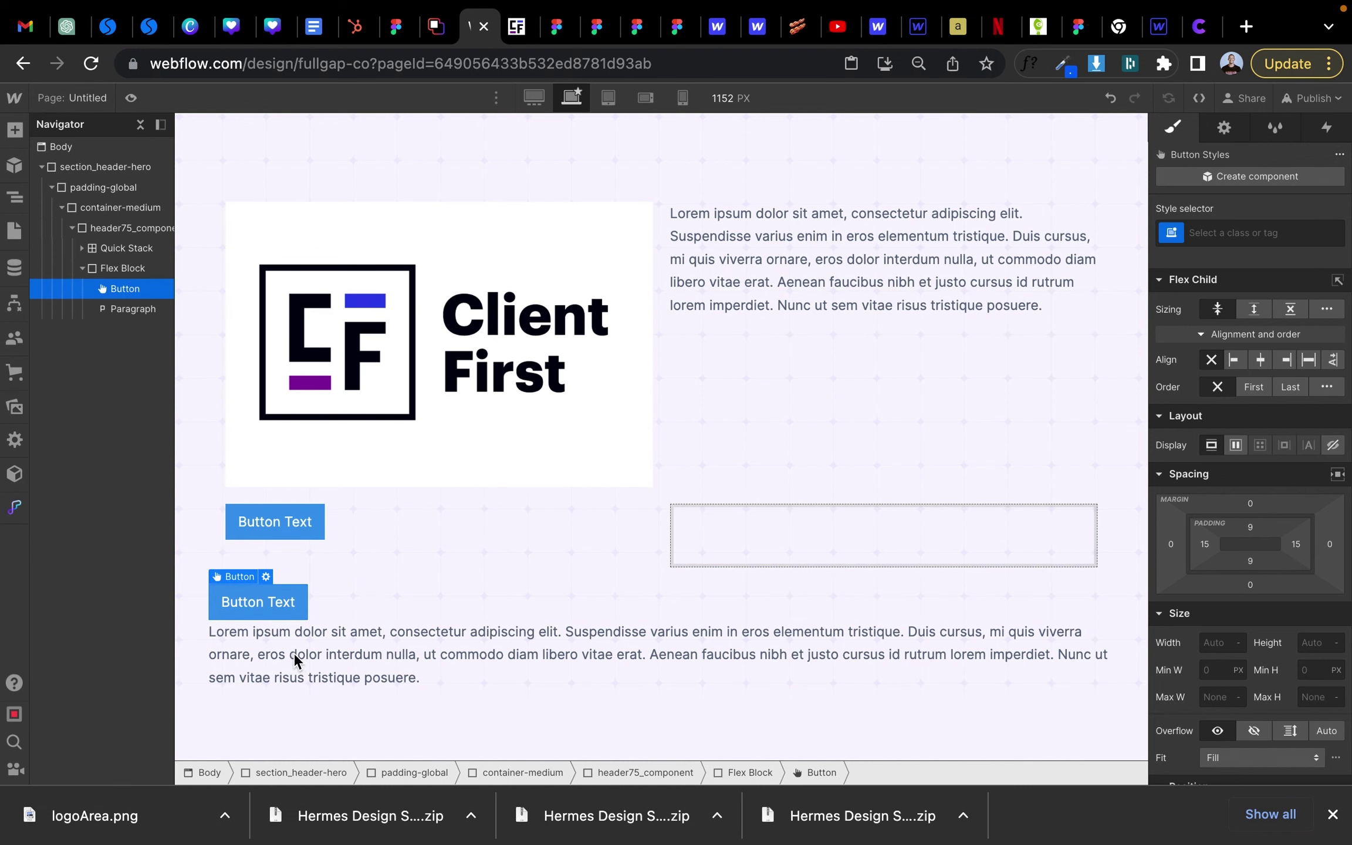
- Examine the styles of the Flex Block and of the button and paragraph inside it
click(150, 308)
click(135, 270)
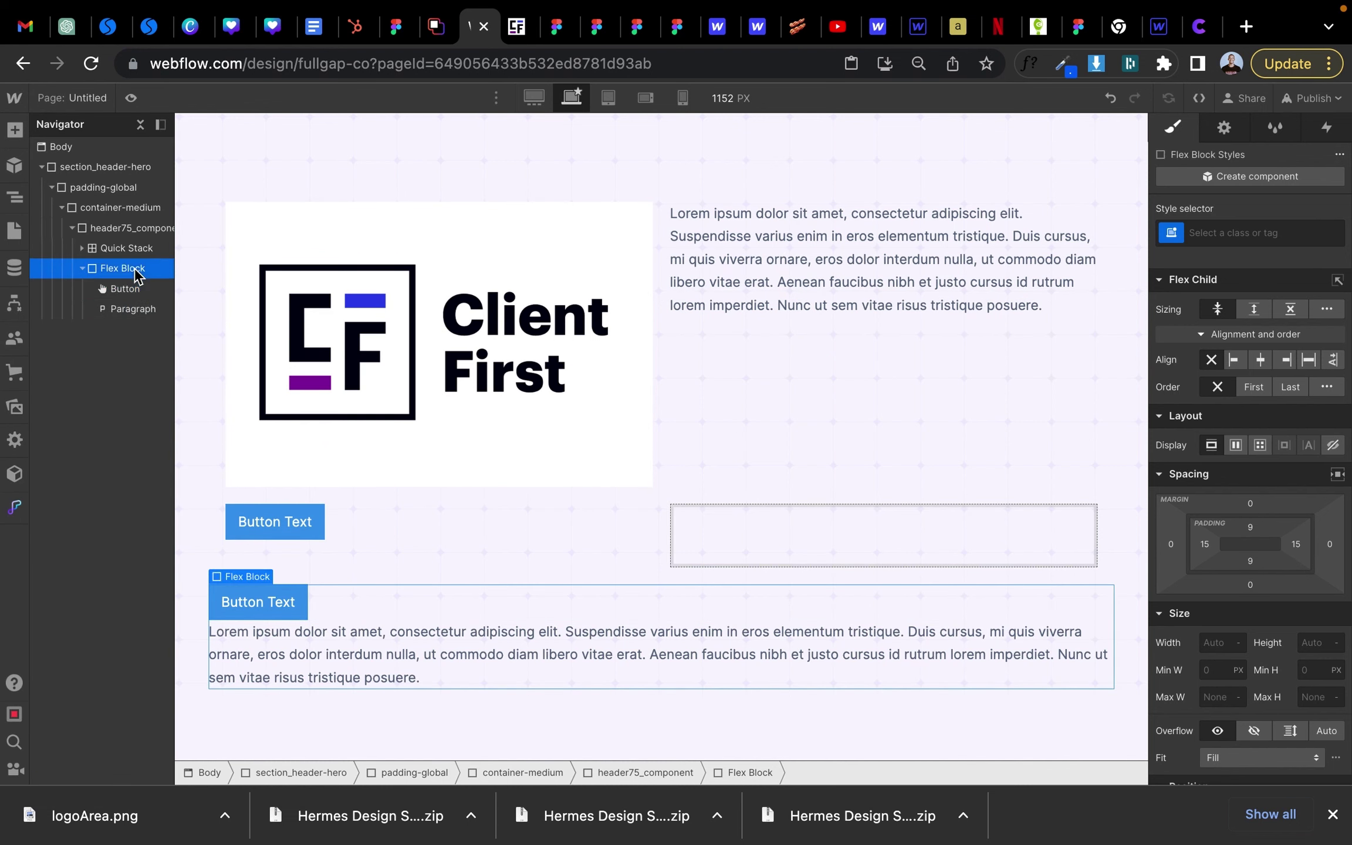
click(132, 288)
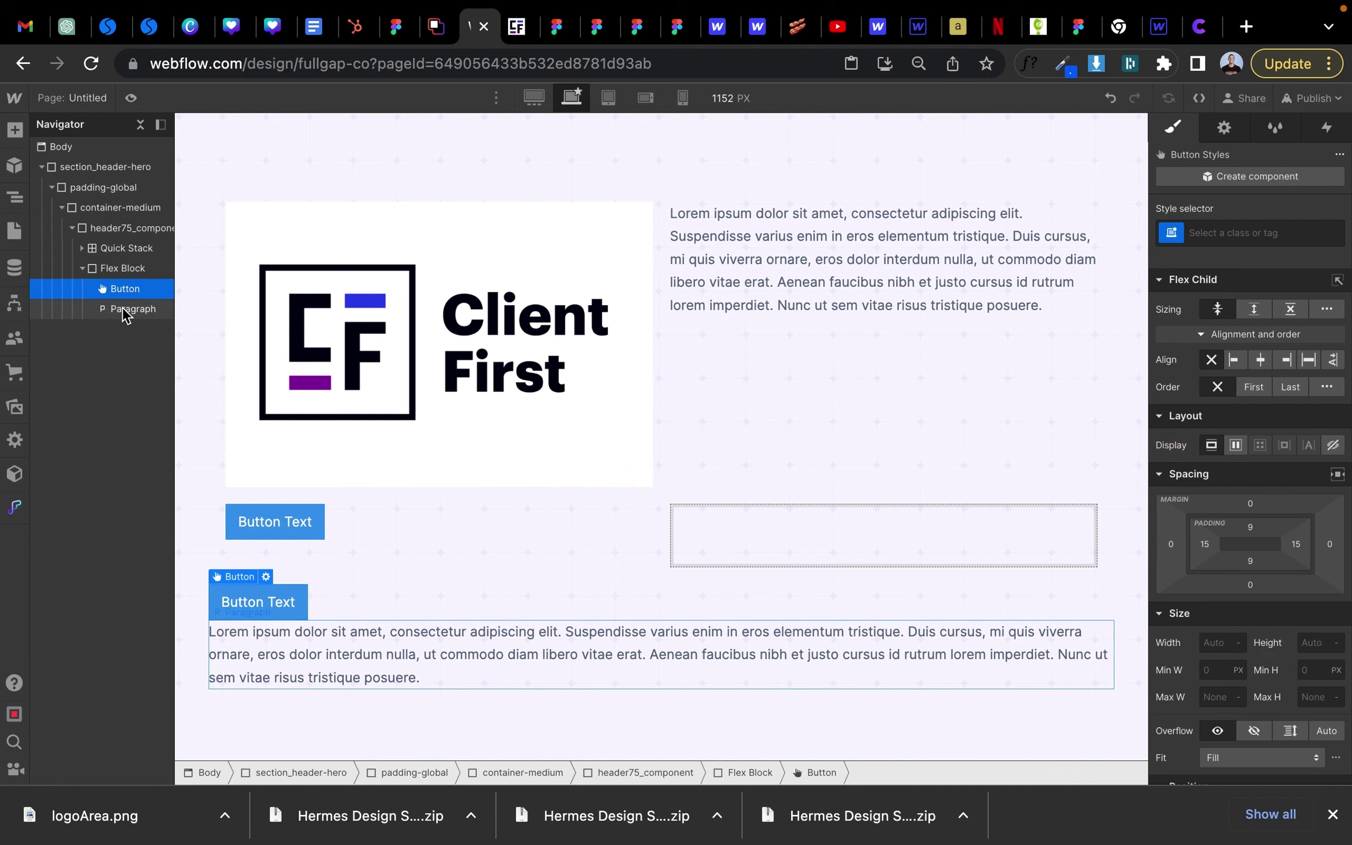
click(131, 309)
click(124, 270)
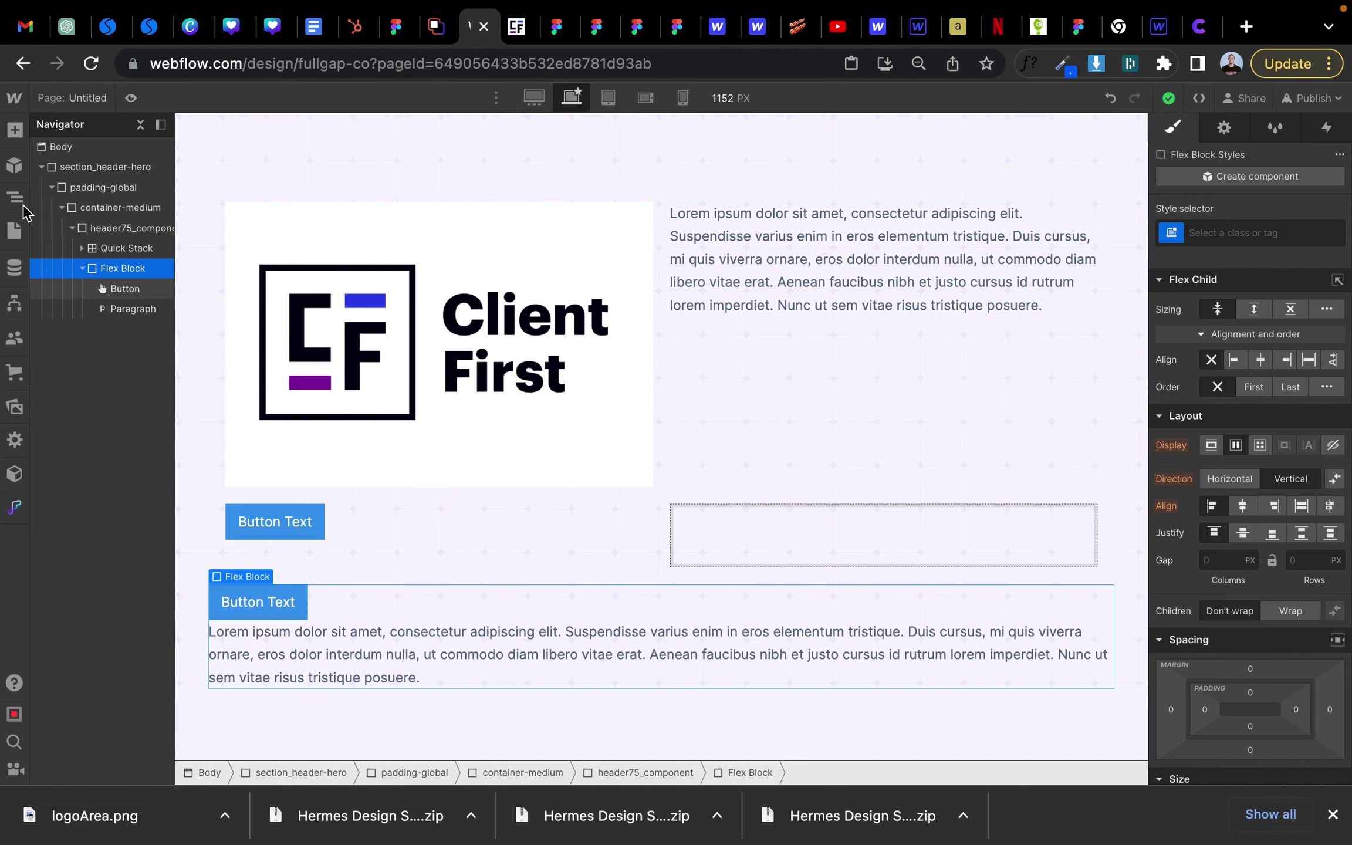
click(14, 129)
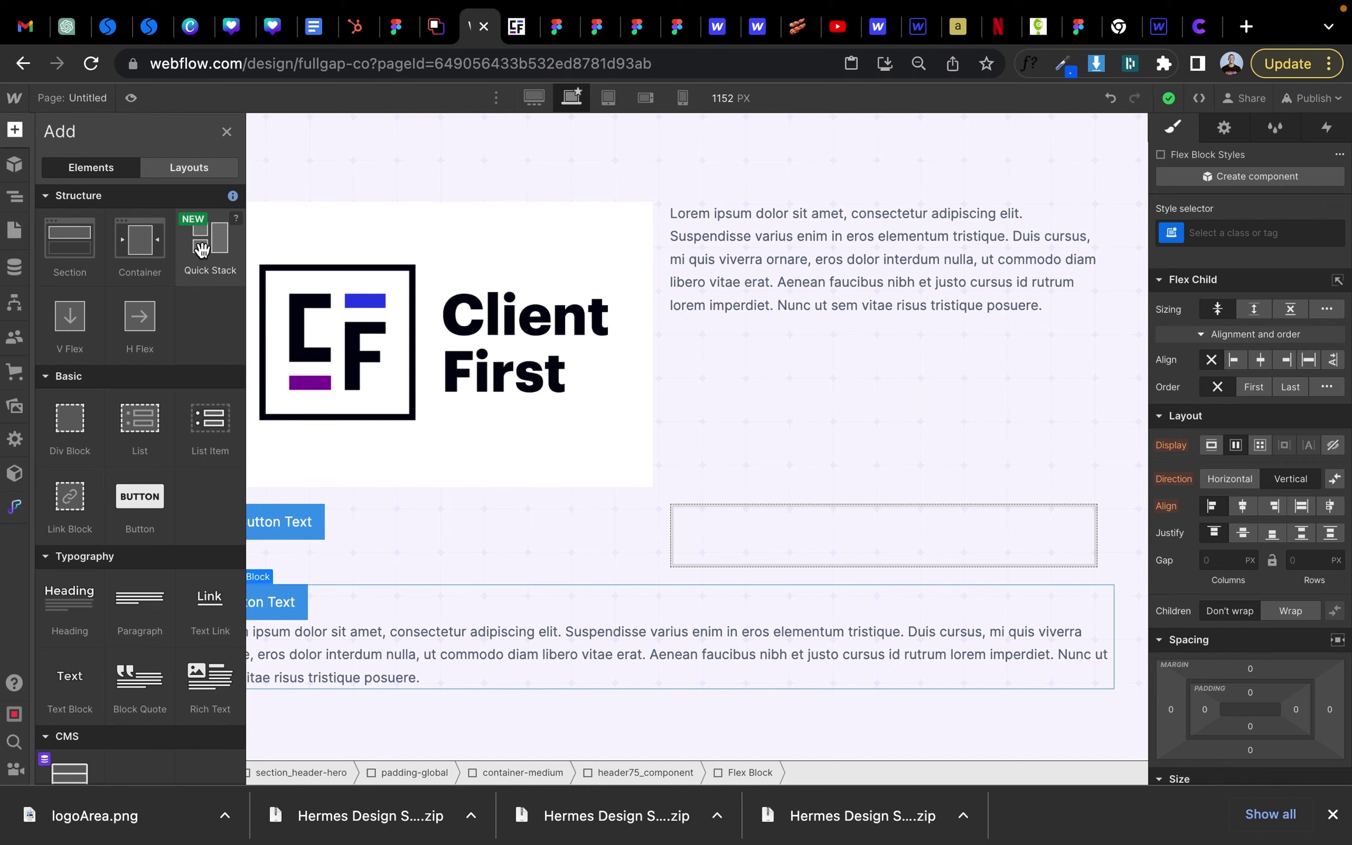
scroll(124, 554, down, 3)
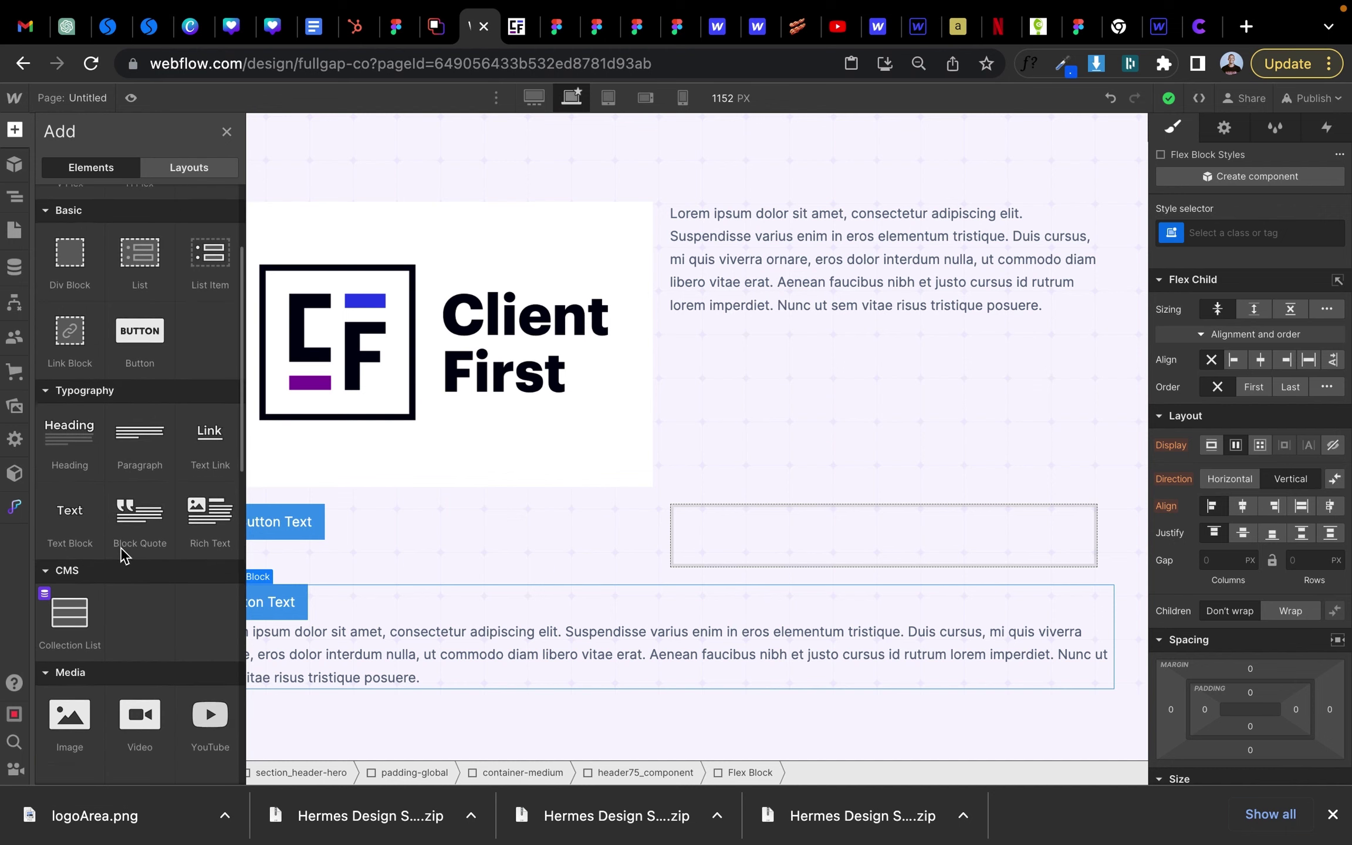
scroll(124, 554, down, 10)
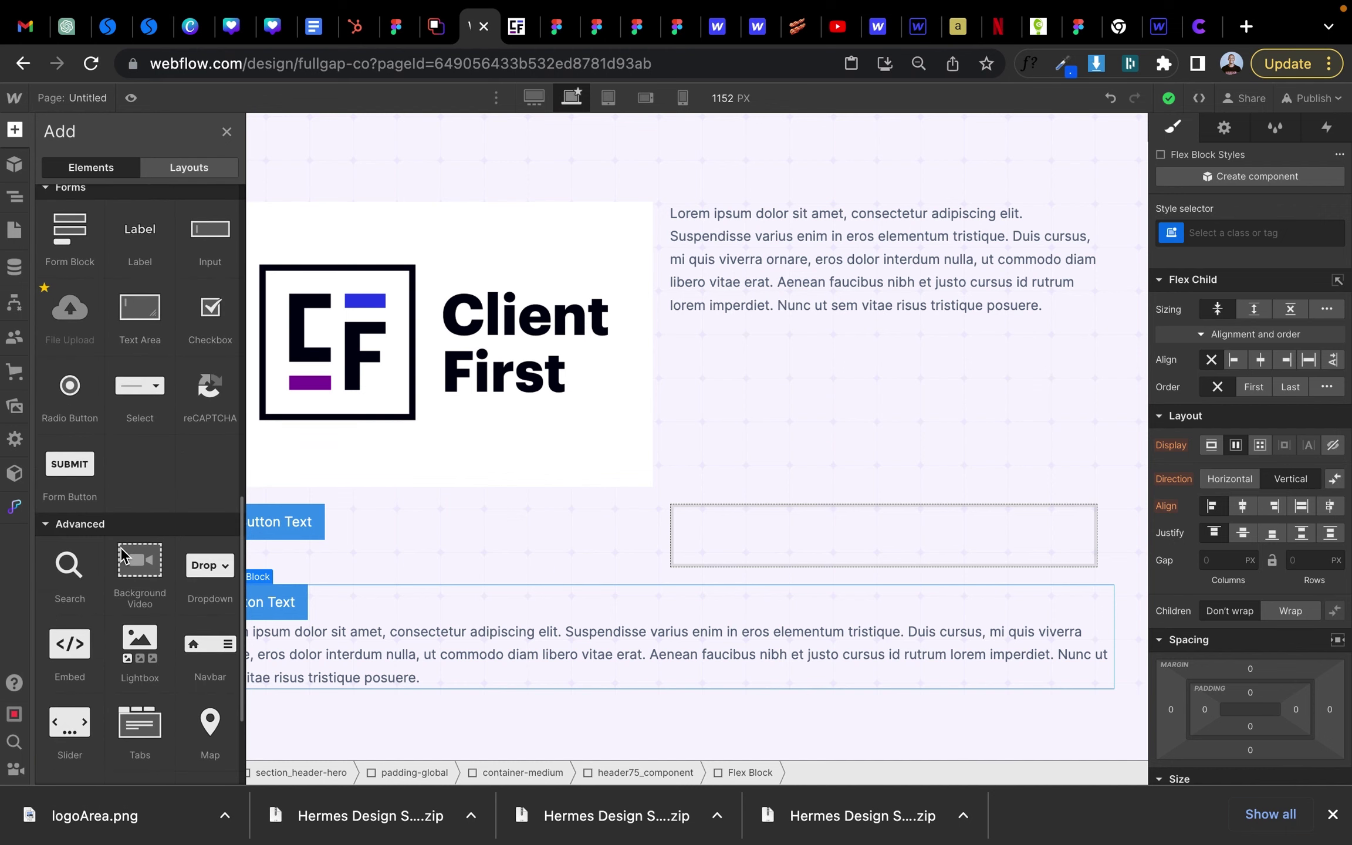
scroll(122, 555, down, 3)
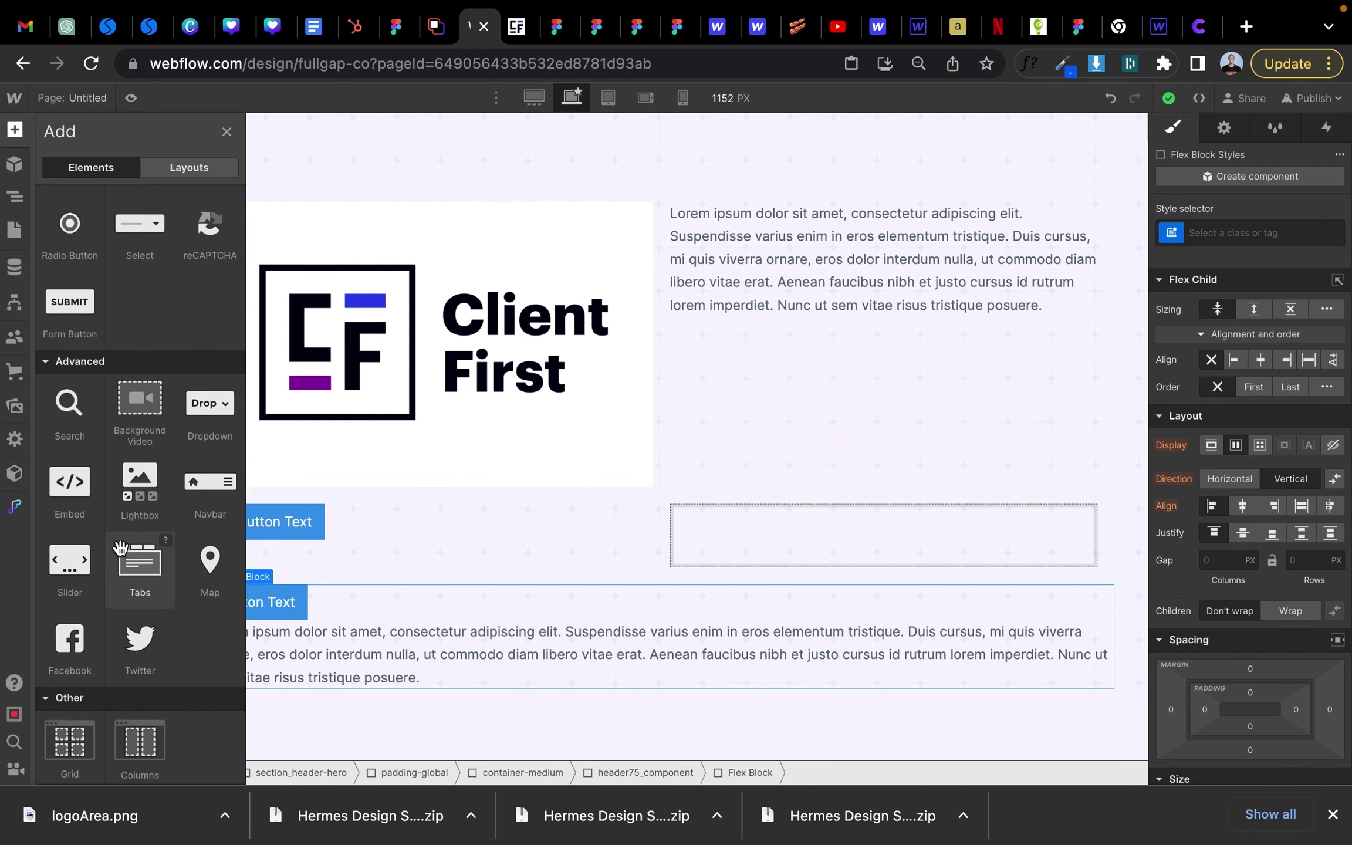
scroll(121, 554, up, 15)
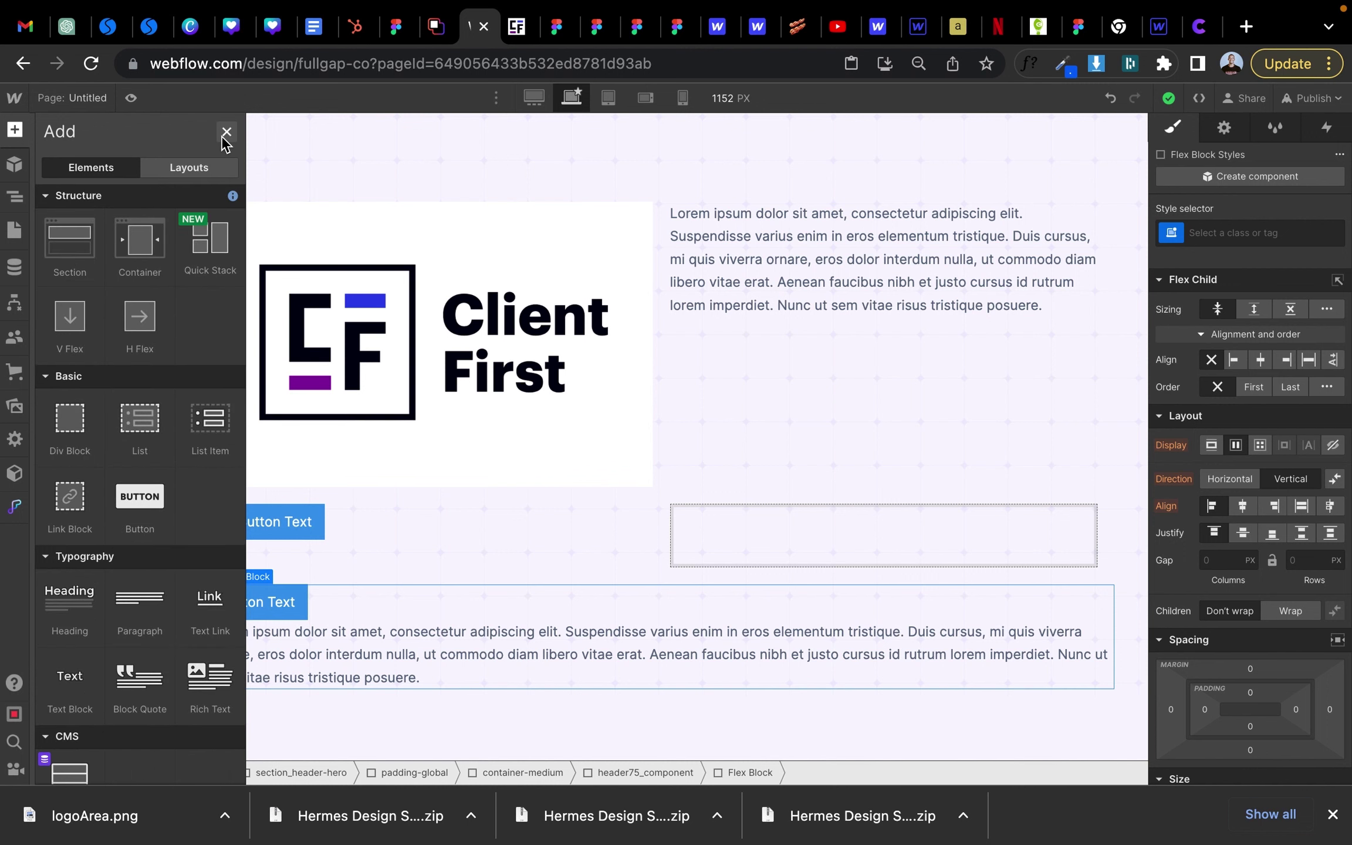
mouse_move(728, 7)
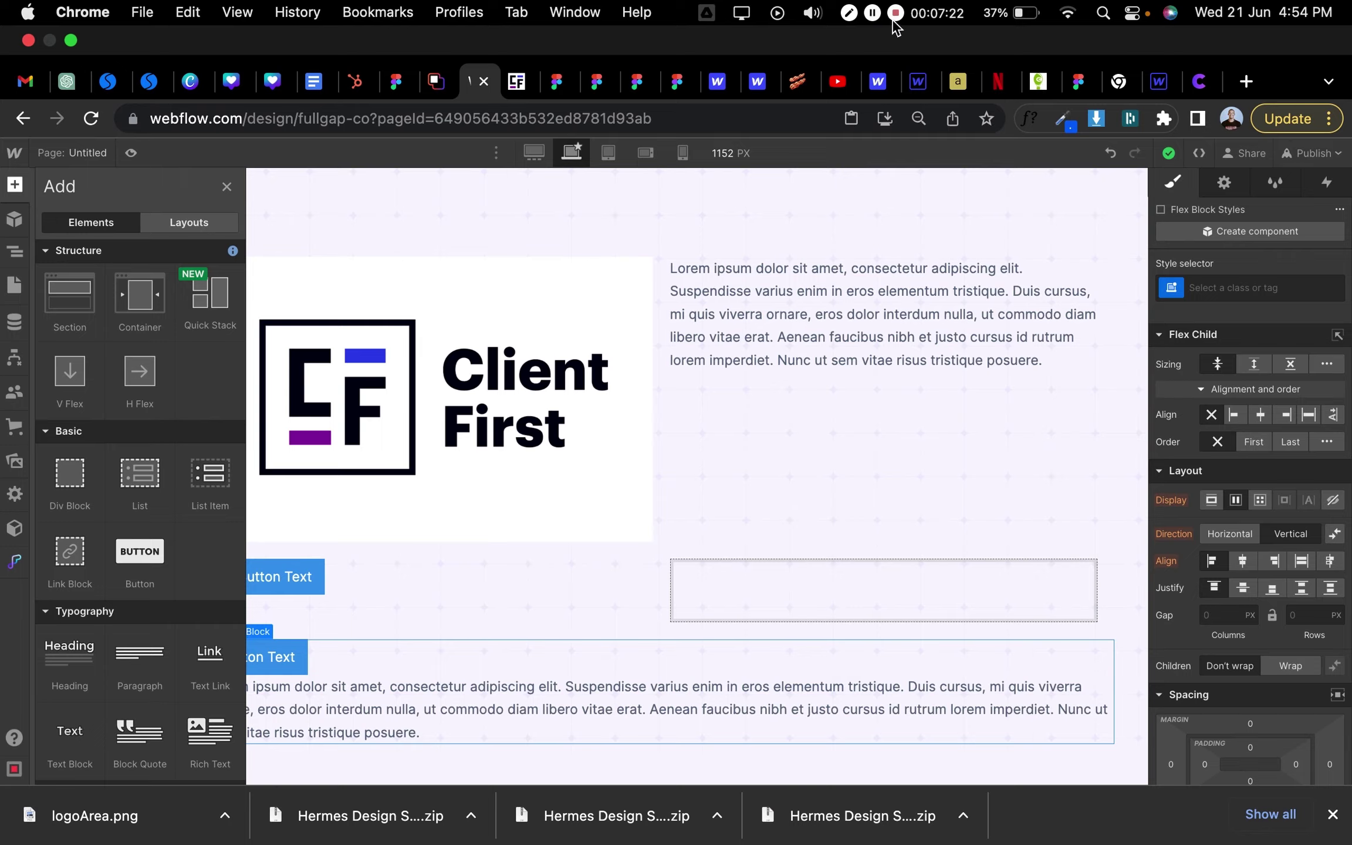